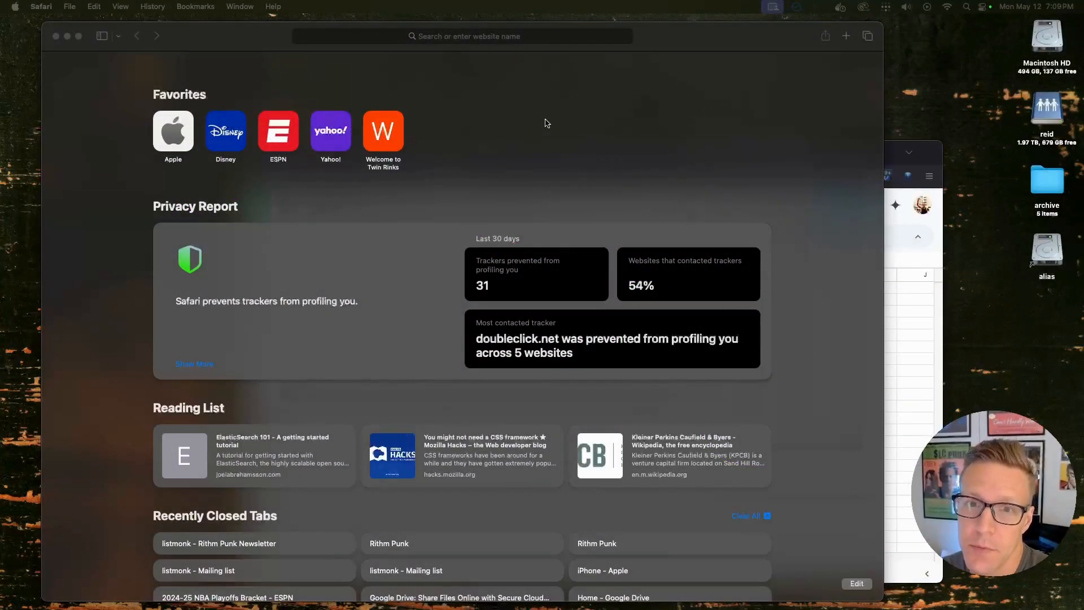
# Go to rithmpunk.com and choose the Mailing lists login
pyautogui.click(534, 111)
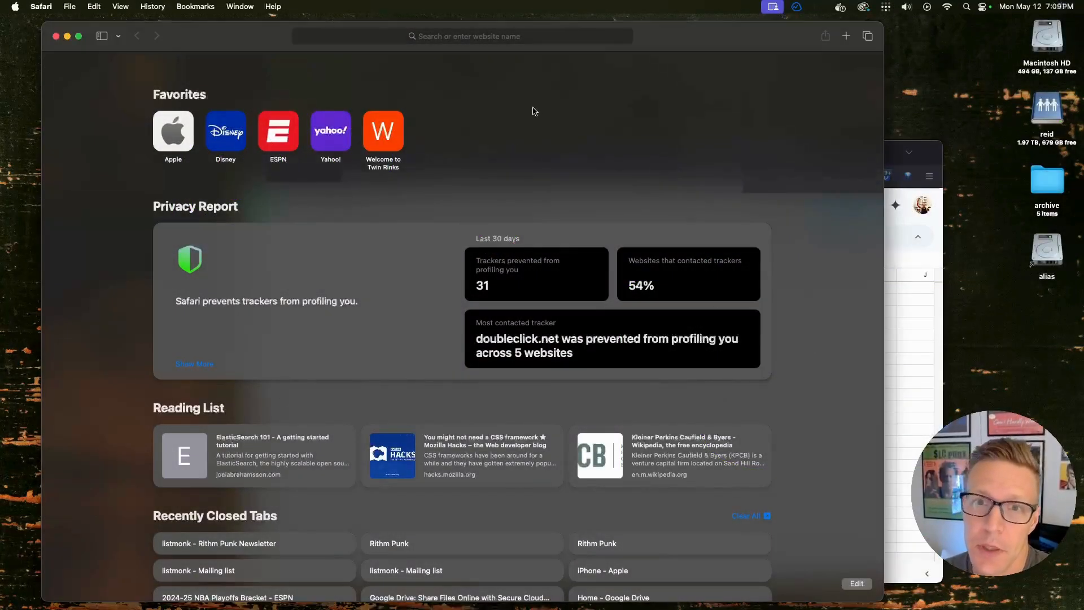
pyautogui.click(530, 36)
pyautogui.write('rithm')
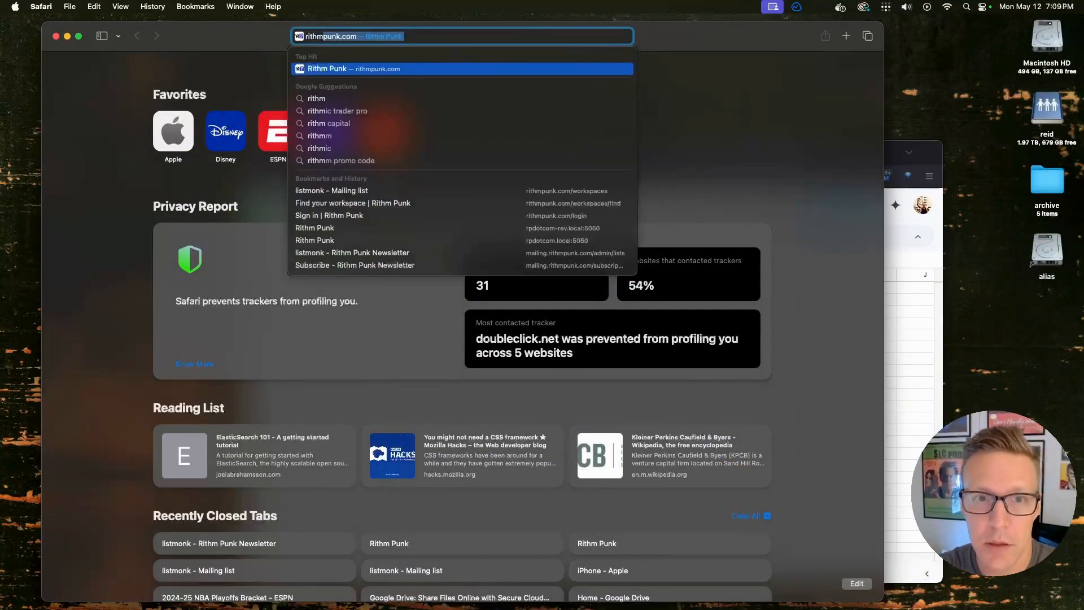
pyautogui.press('Return')
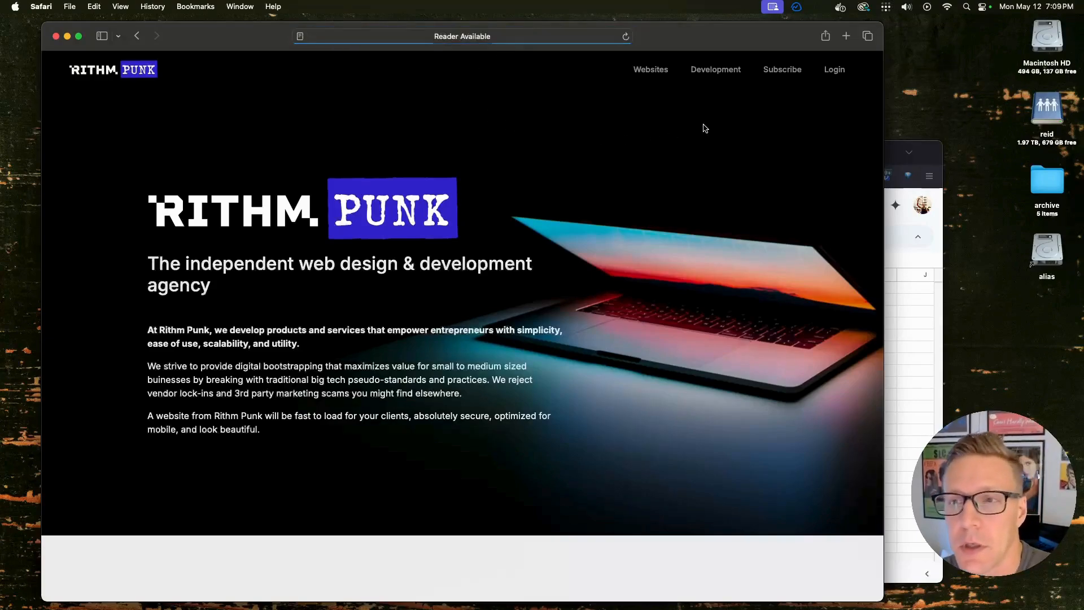
pyautogui.click(834, 72)
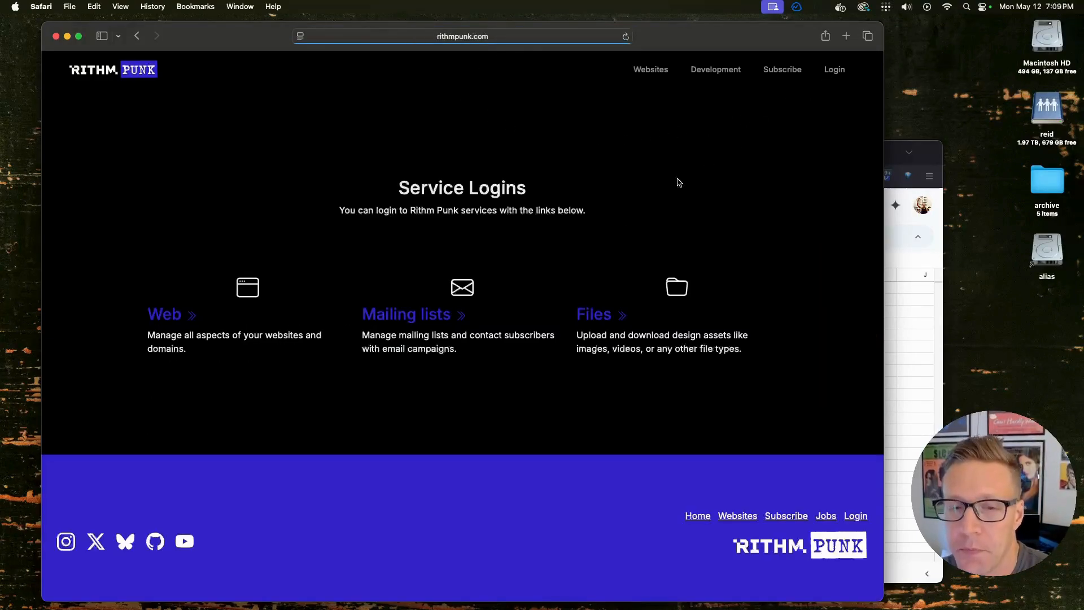
pyautogui.click(425, 320)
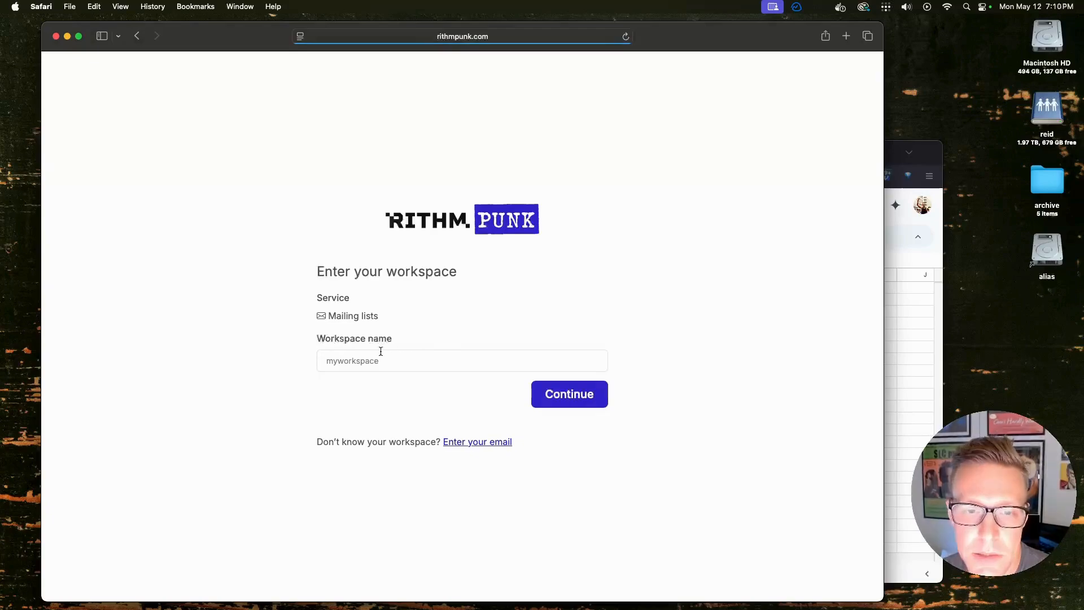
# Enter workspace name 'rithmpunk' and continue to the mailing.rithmpunk.com page
pyautogui.click(379, 361)
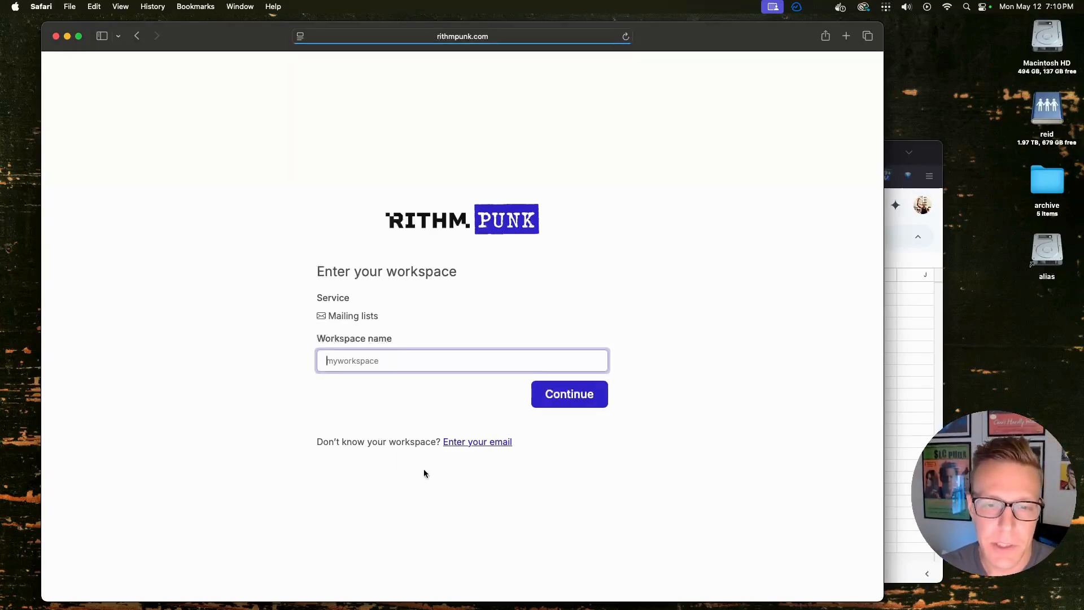
pyautogui.click(469, 443)
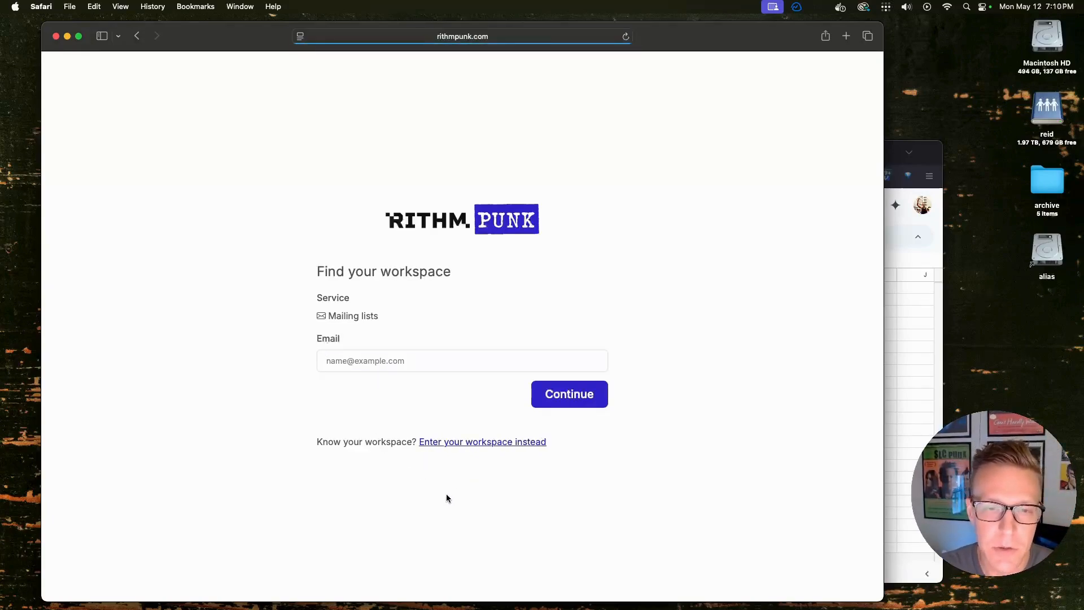
pyautogui.click(489, 443)
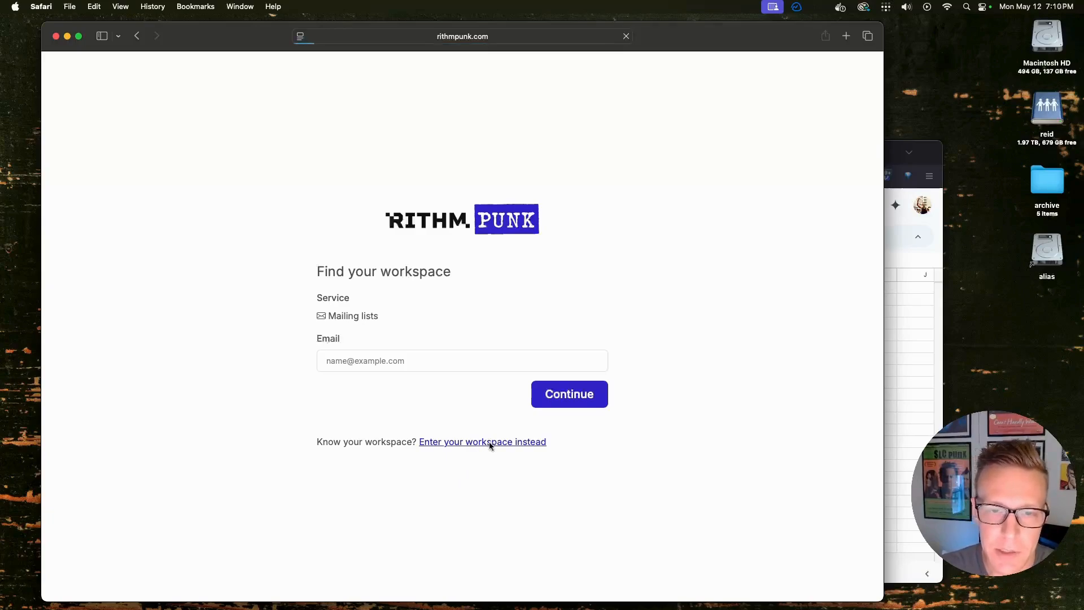
pyautogui.click(417, 360)
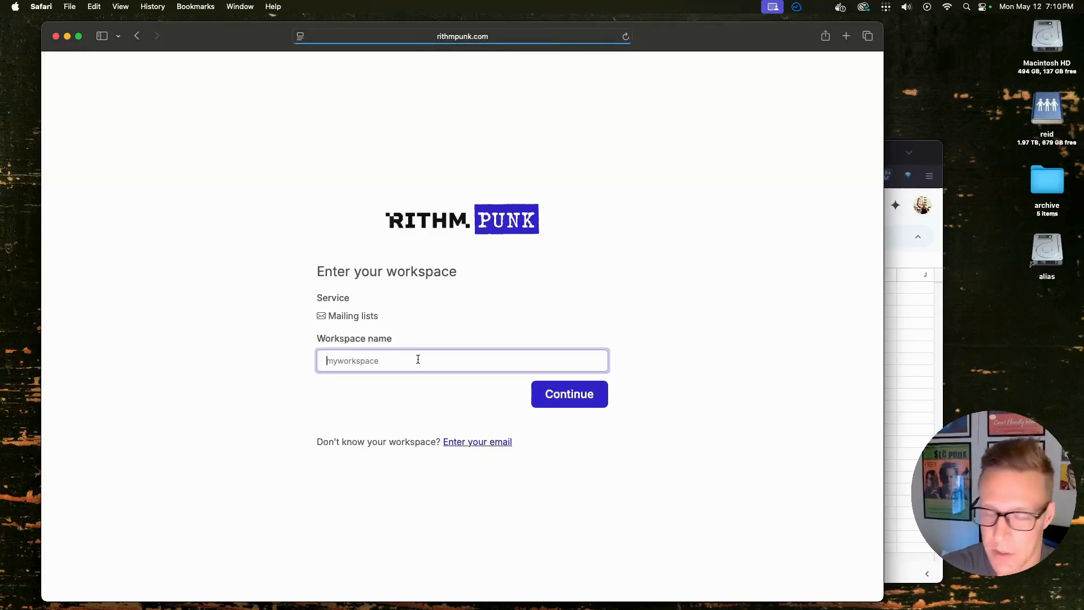
pyautogui.write('rith')
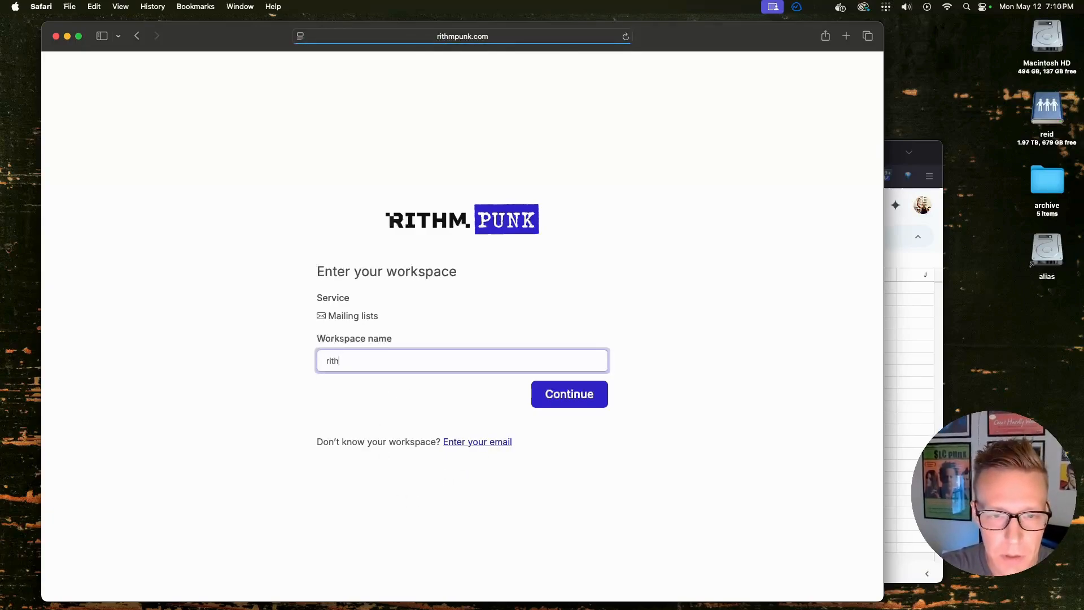
pyautogui.write('mpunk')
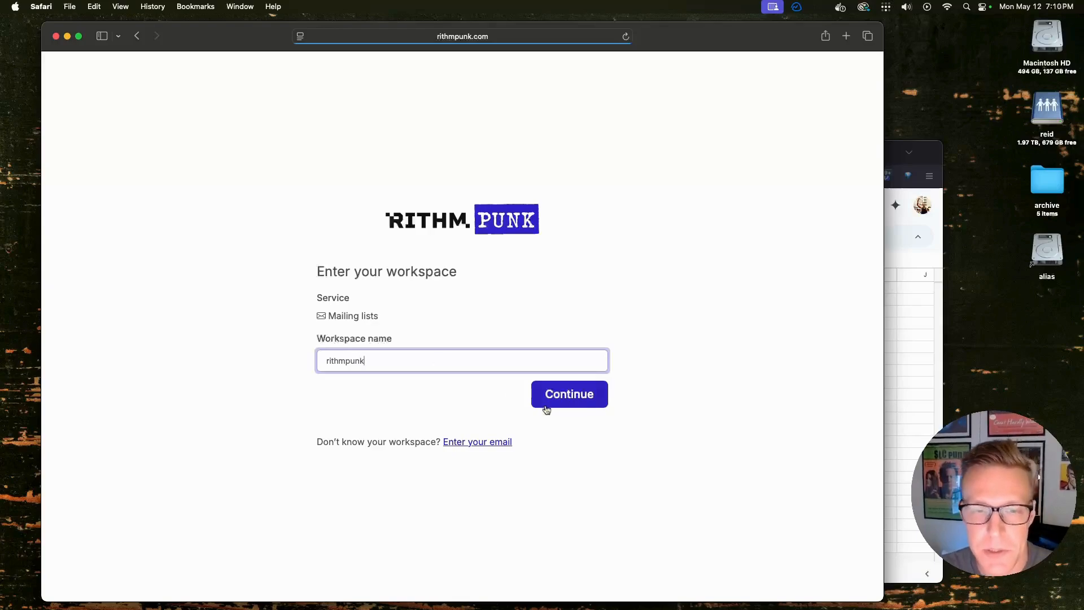
pyautogui.click(591, 394)
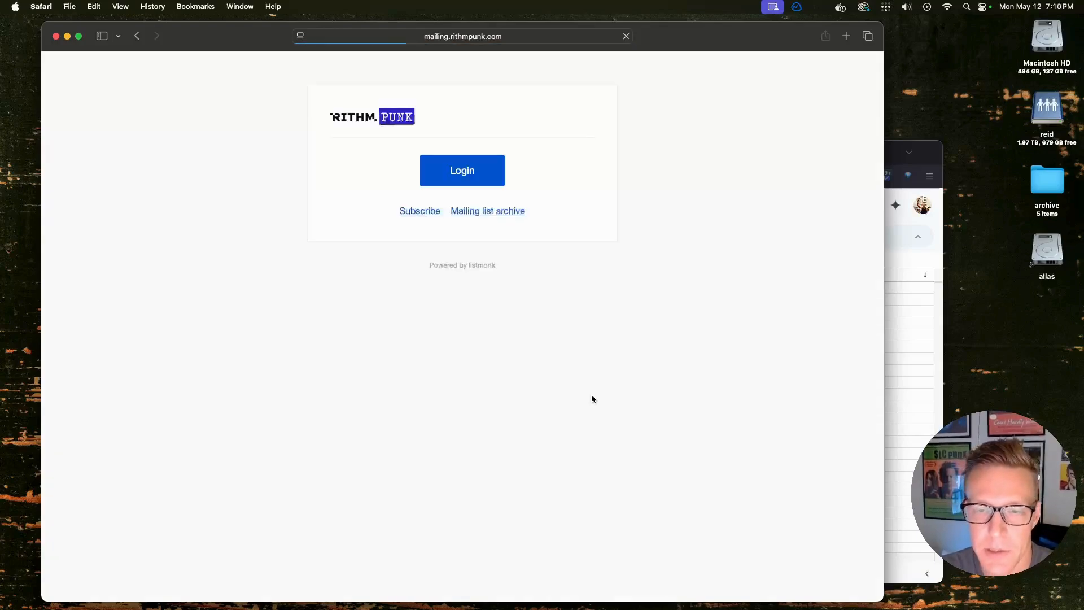
# Log in to listmonk with the admin username and password
pyautogui.click(462, 170)
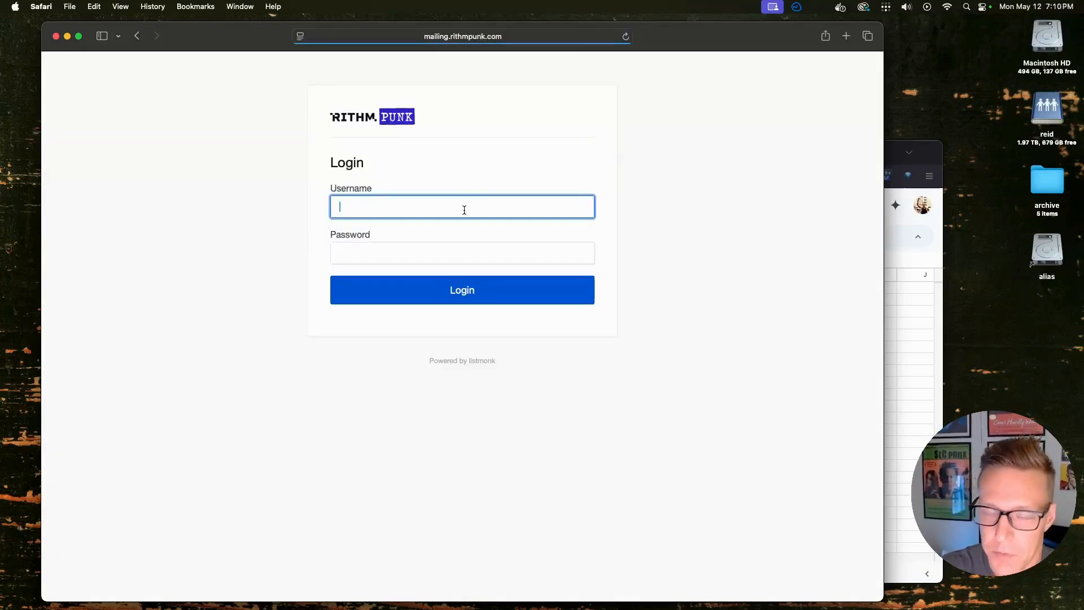
pyautogui.write('rie')
pyautogui.write('eidr')
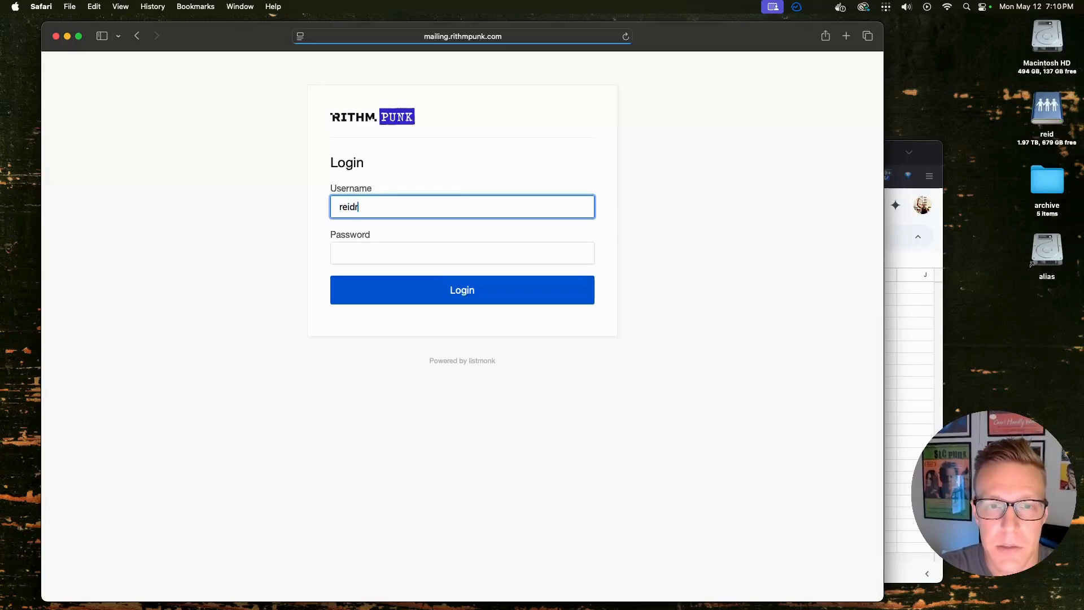
pyautogui.press('Tab')
pyautogui.write('•••')
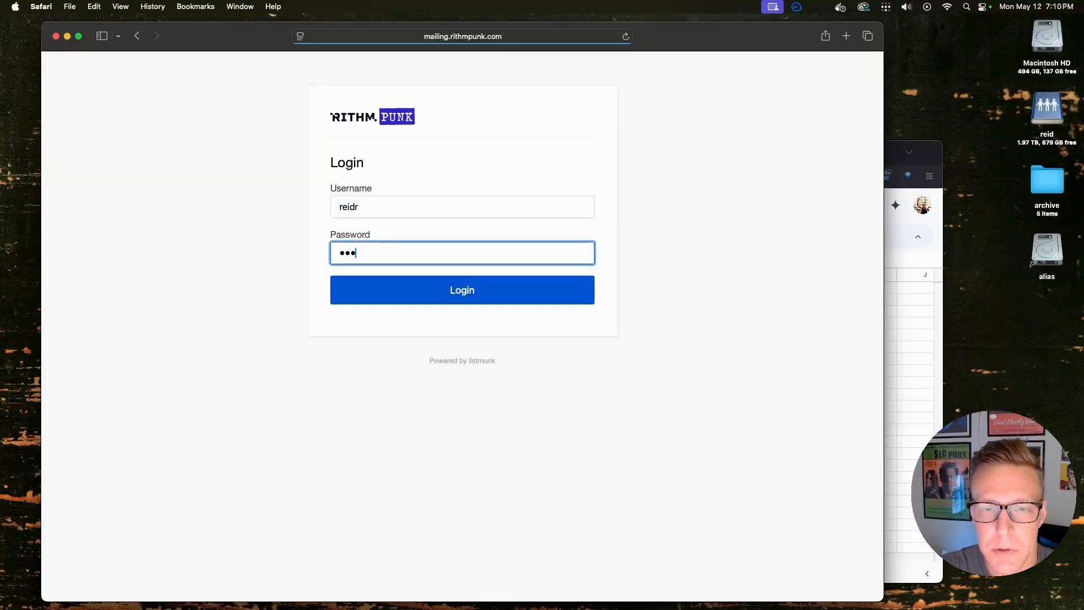
pyautogui.write('••••••')
pyautogui.press('Return')
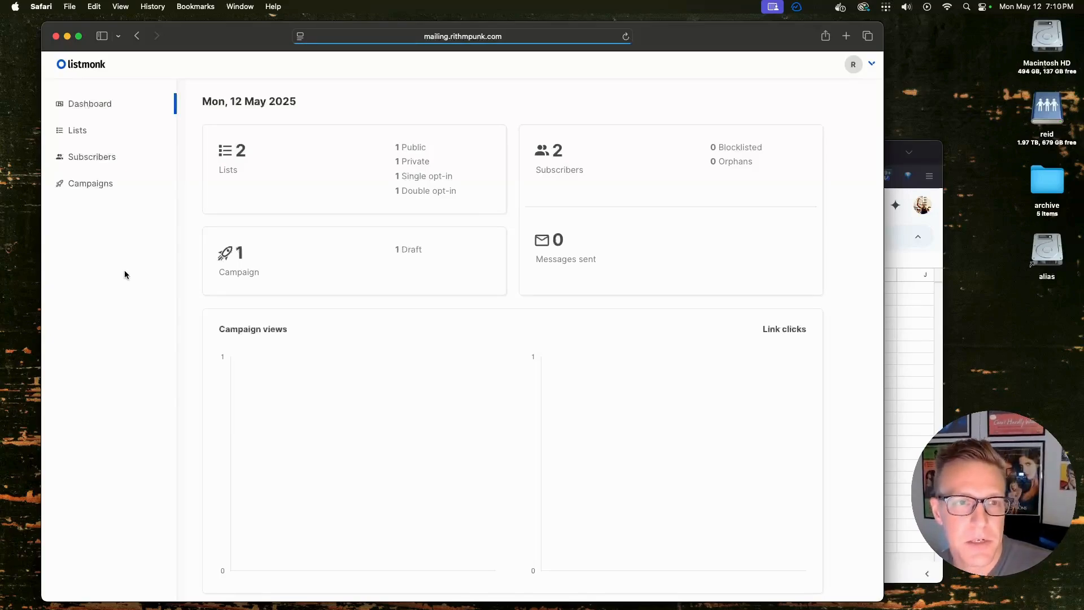
# Show All lists, with the Default list and the Opt-in list
pyautogui.click(80, 131)
pyautogui.click(92, 157)
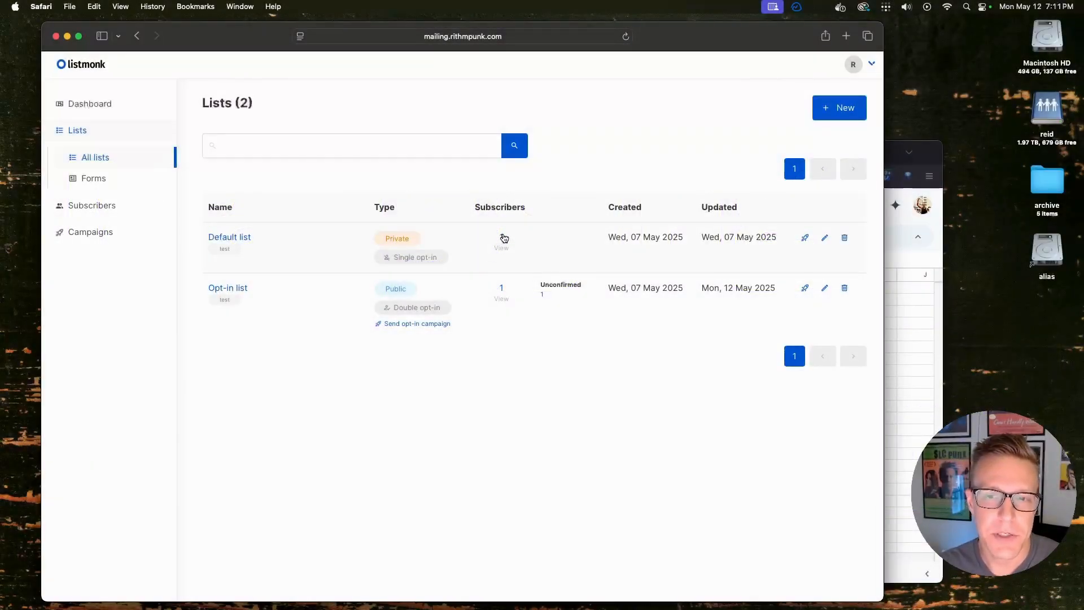
# From the Default list's subscribers, create a test subscriber on both Opt-in and Default lists
pyautogui.click(503, 237)
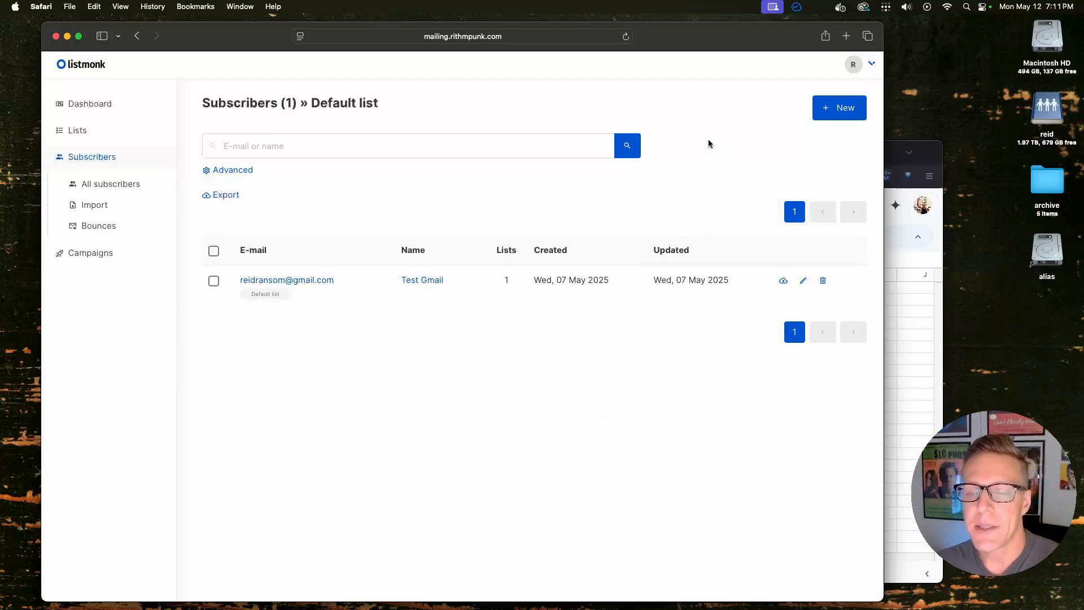
pyautogui.click(845, 107)
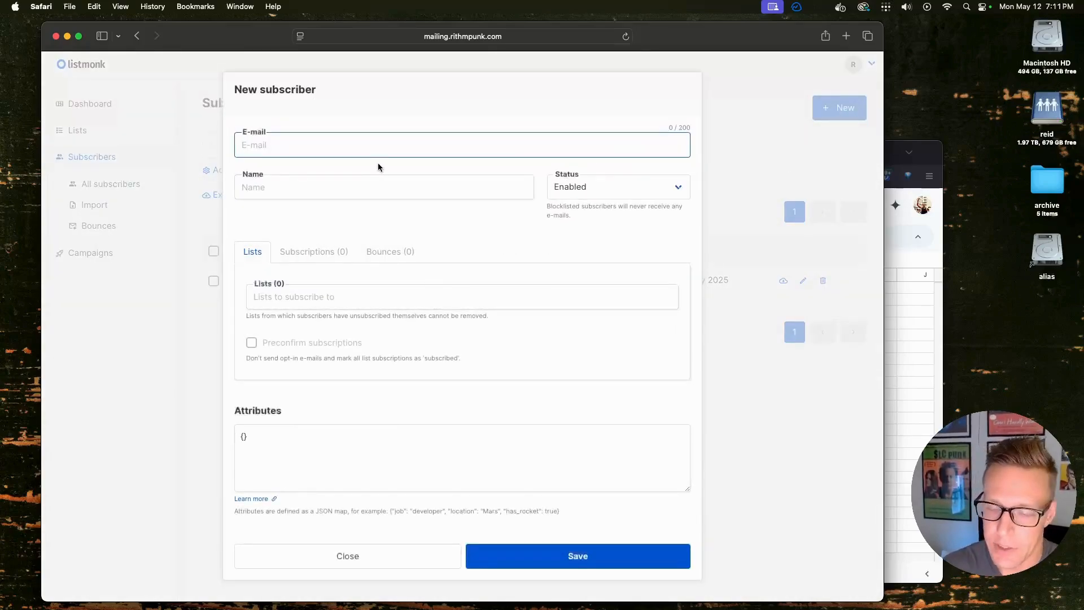
pyautogui.write('john@example.com')
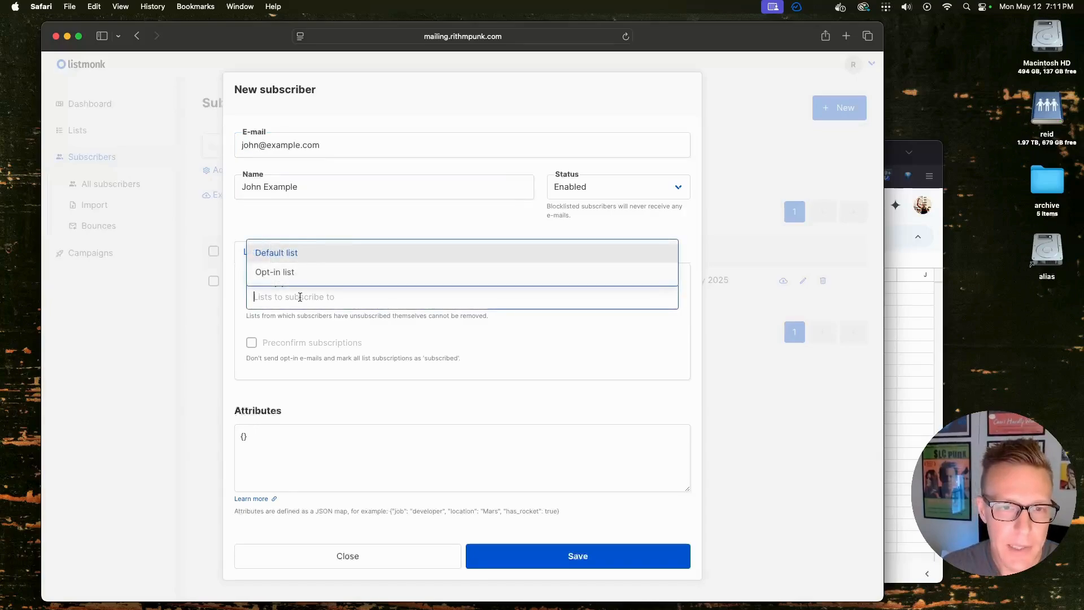
pyautogui.click(274, 271)
pyautogui.click(320, 305)
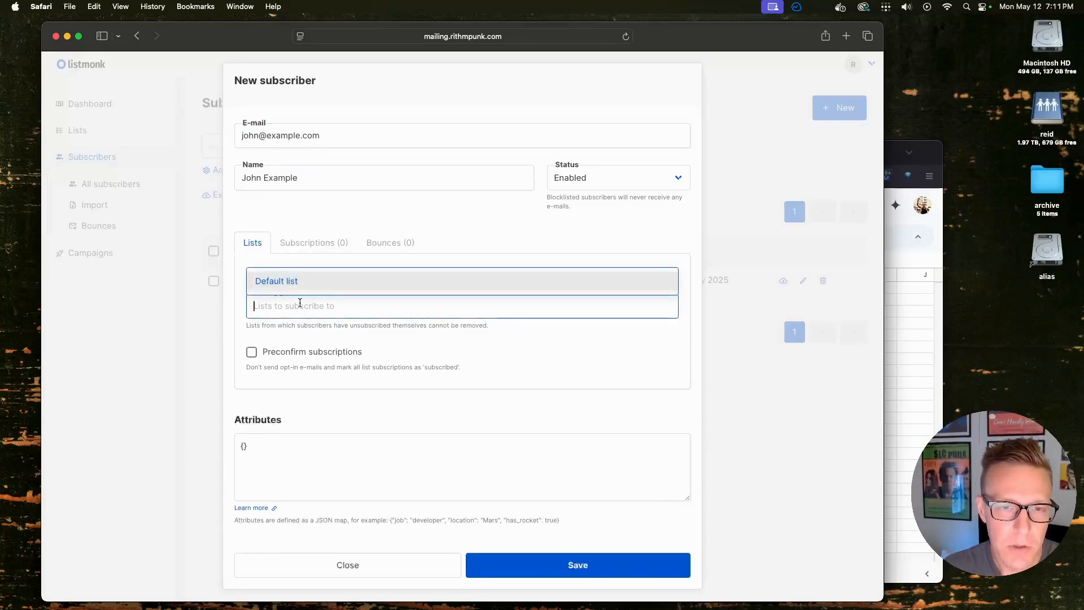
pyautogui.click(275, 281)
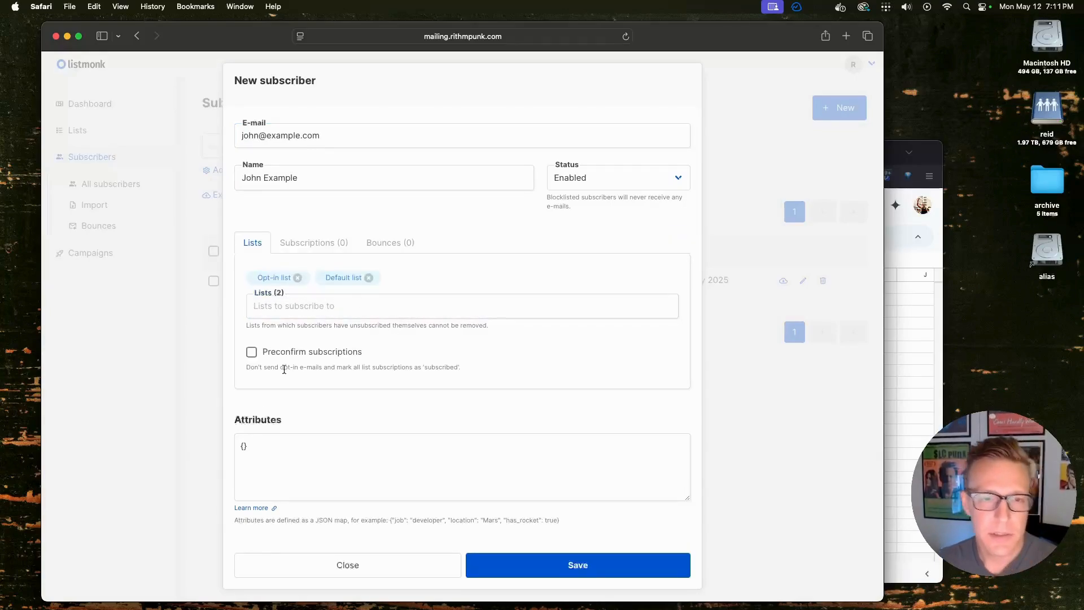
pyautogui.click(568, 563)
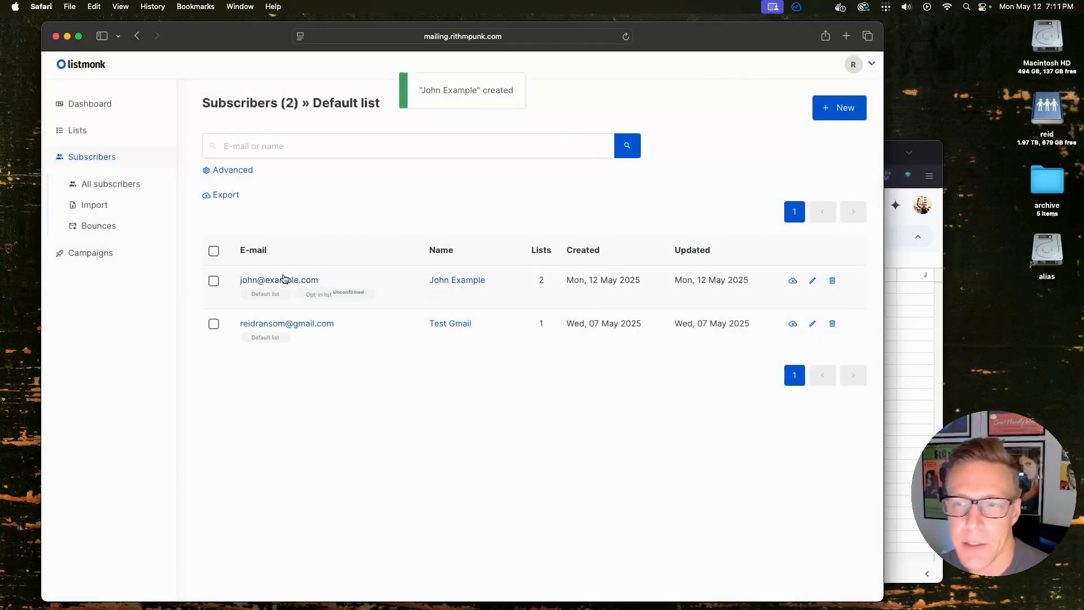
# Edit the test subscriber to drop the Opt-in list and save
pyautogui.click(813, 281)
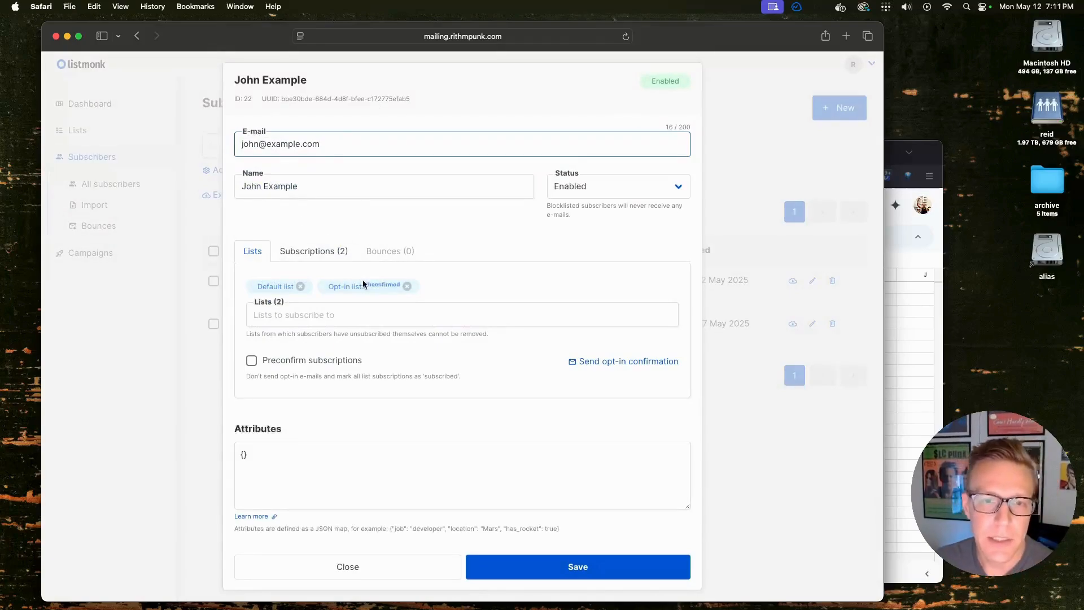
pyautogui.click(407, 288)
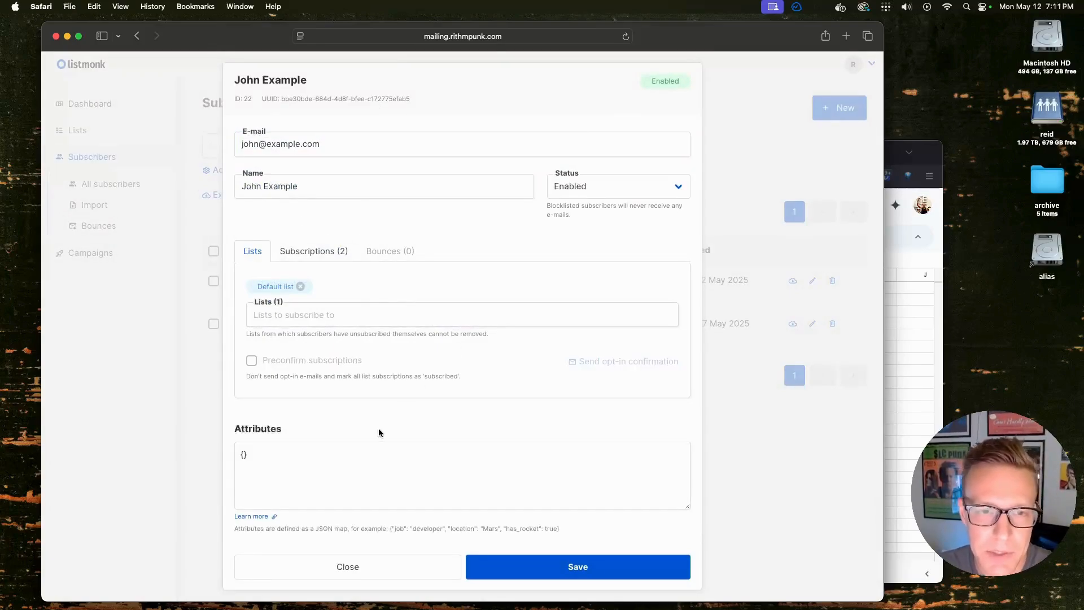
pyautogui.click(603, 567)
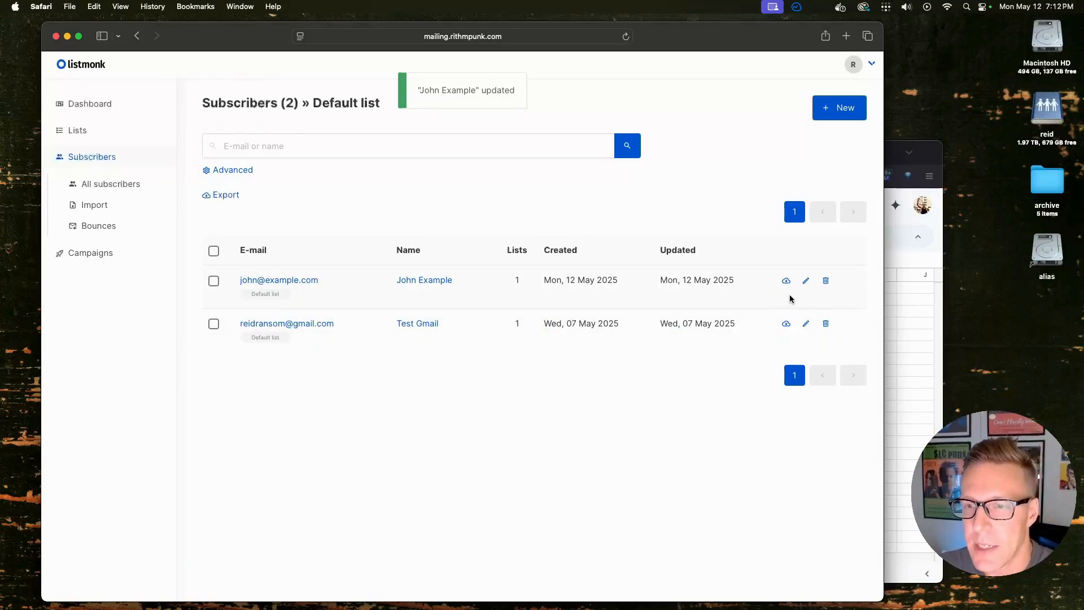
# Cancel deleting the test subscriber and bring up the sample-subscribers spreadsheet
pyautogui.click(826, 283)
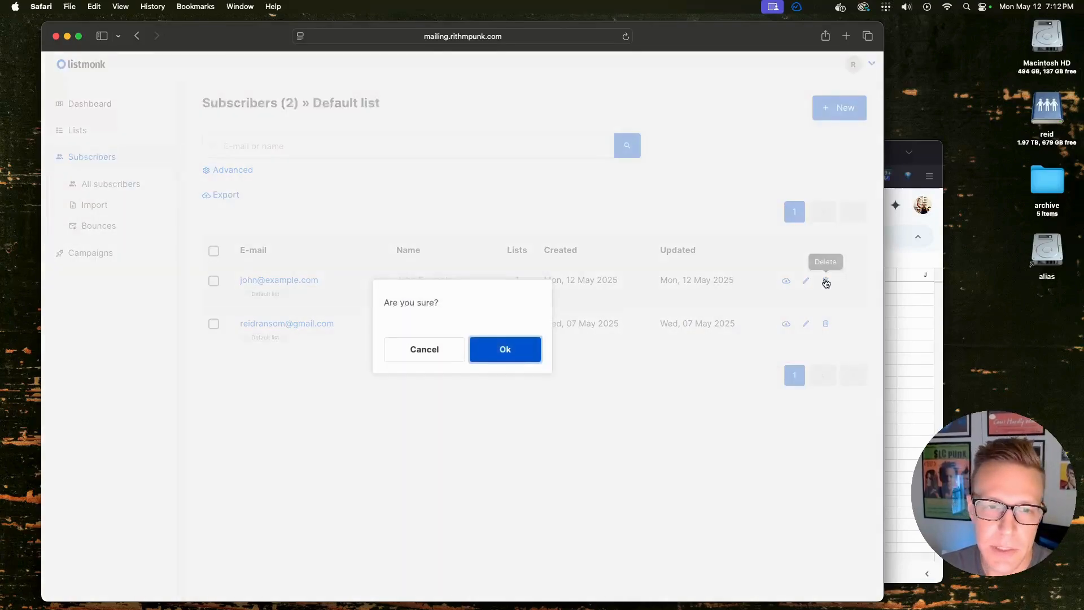
pyautogui.click(410, 360)
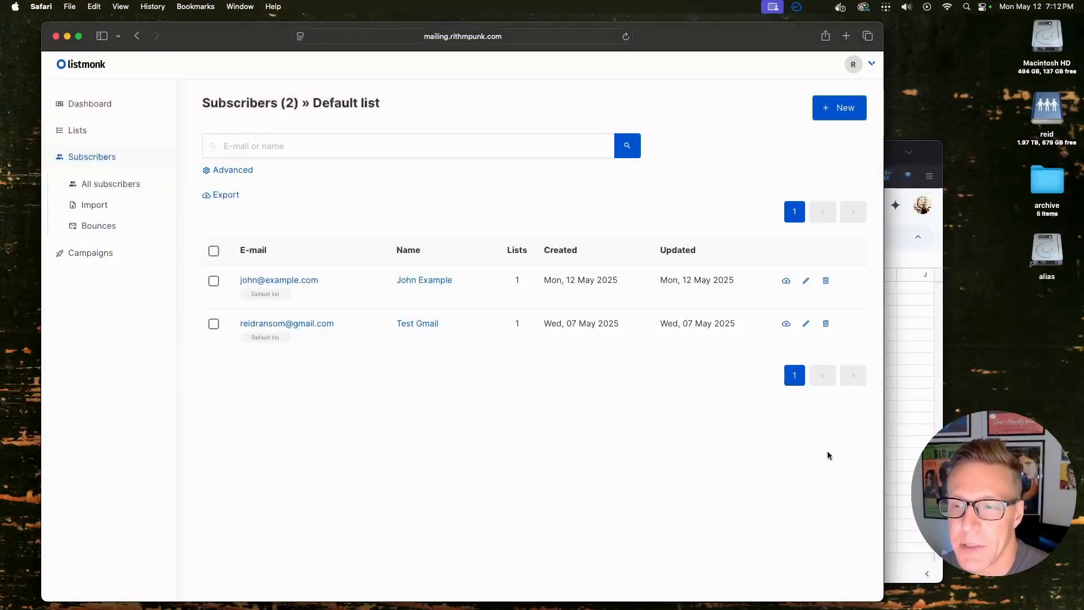
pyautogui.click(902, 446)
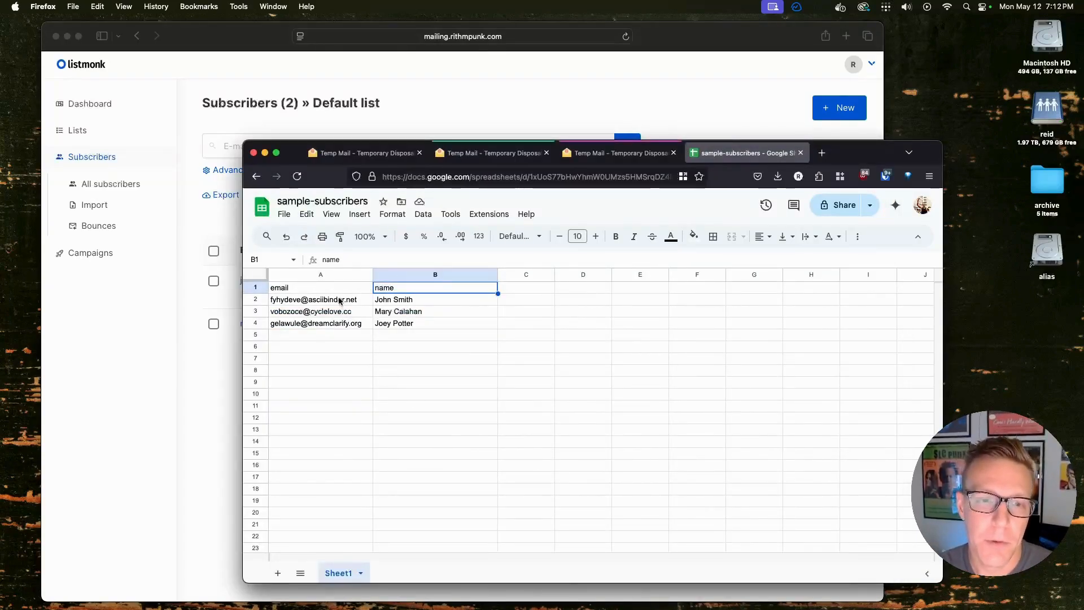
# Check the sheet's email and name headers and the first subscriber's entry
pyautogui.click(320, 291)
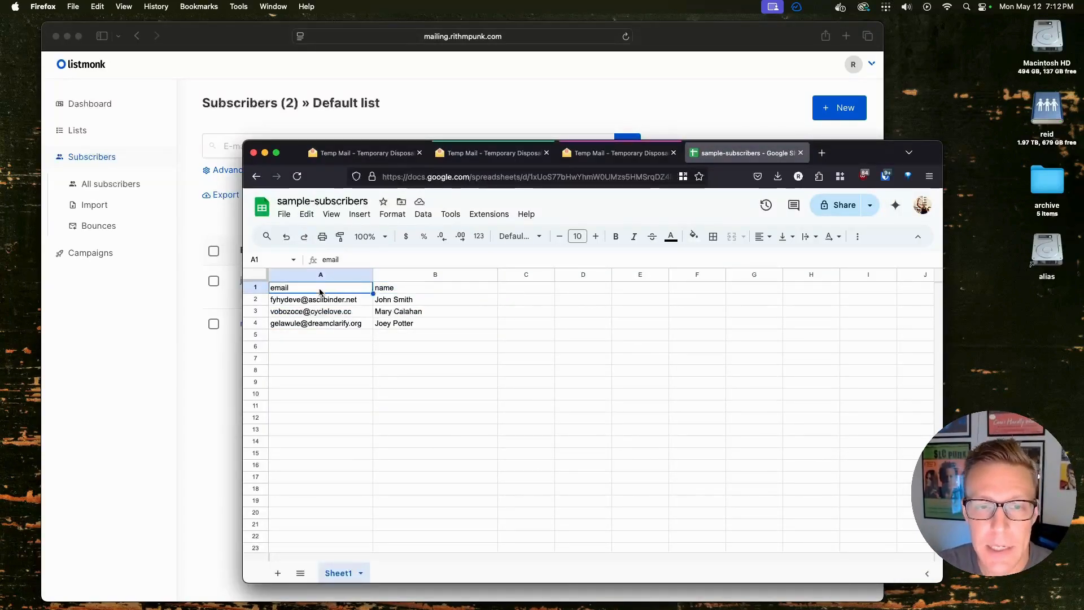
pyautogui.click(411, 291)
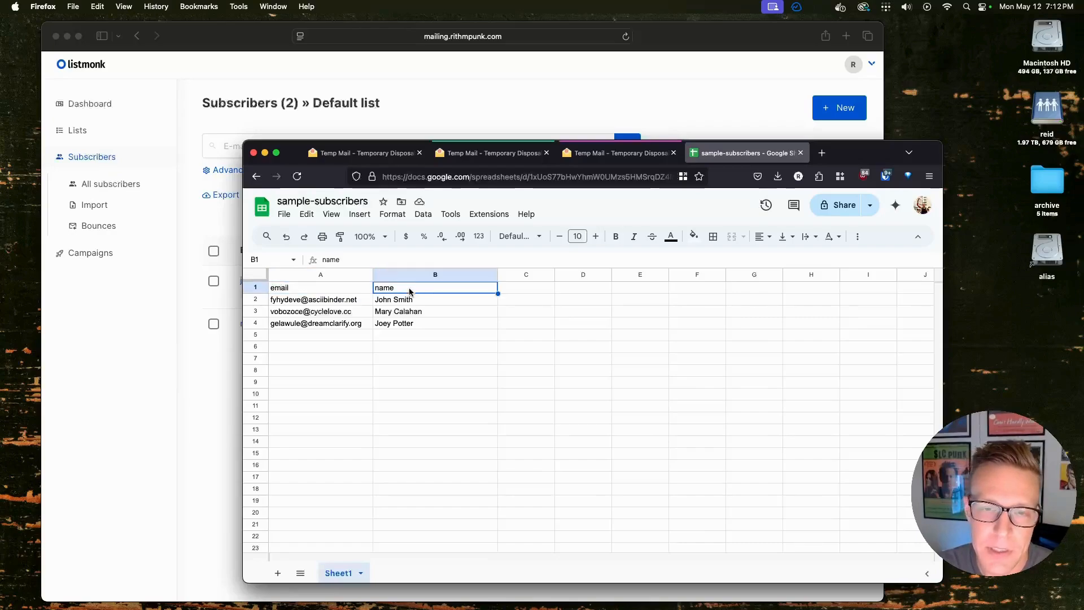
pyautogui.click(438, 300)
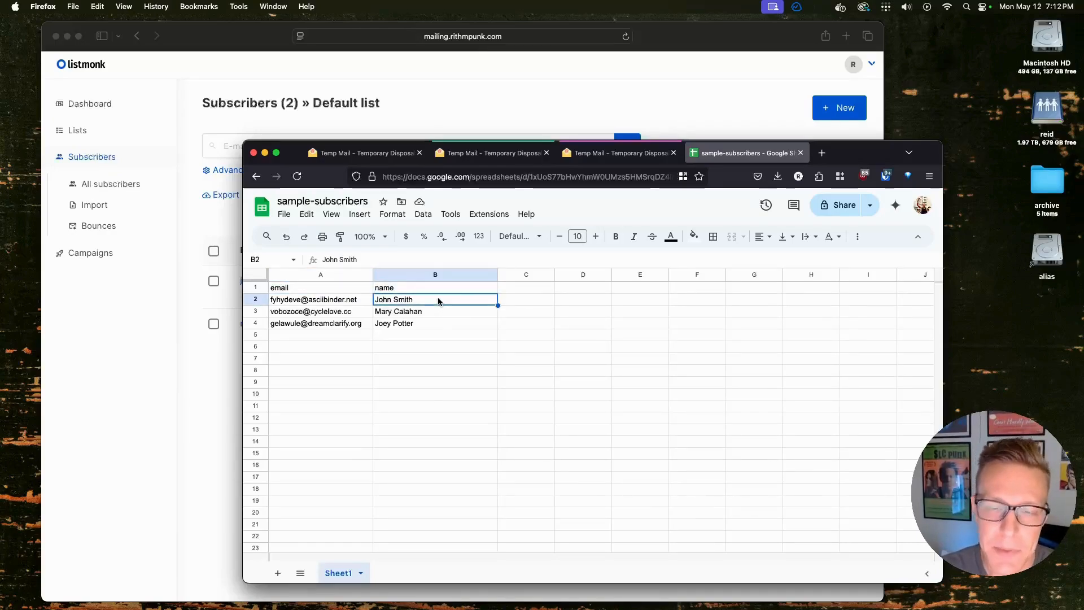
pyautogui.click(442, 372)
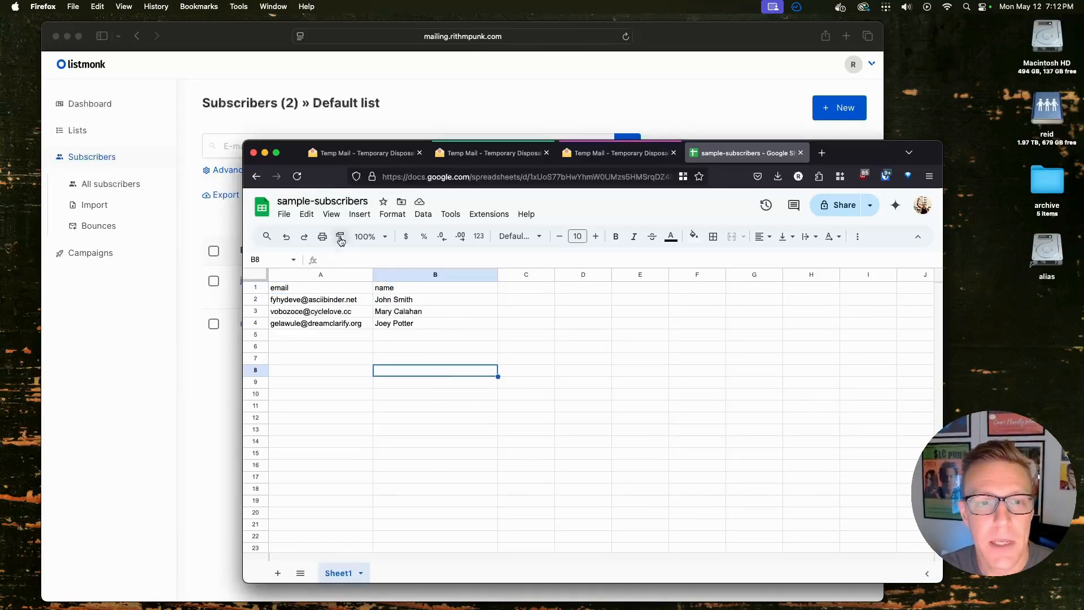
# Download the sheet as 'sample-subscribers - Sheet1.csv' and open listmonk's Import subscribers page
pyautogui.click(287, 219)
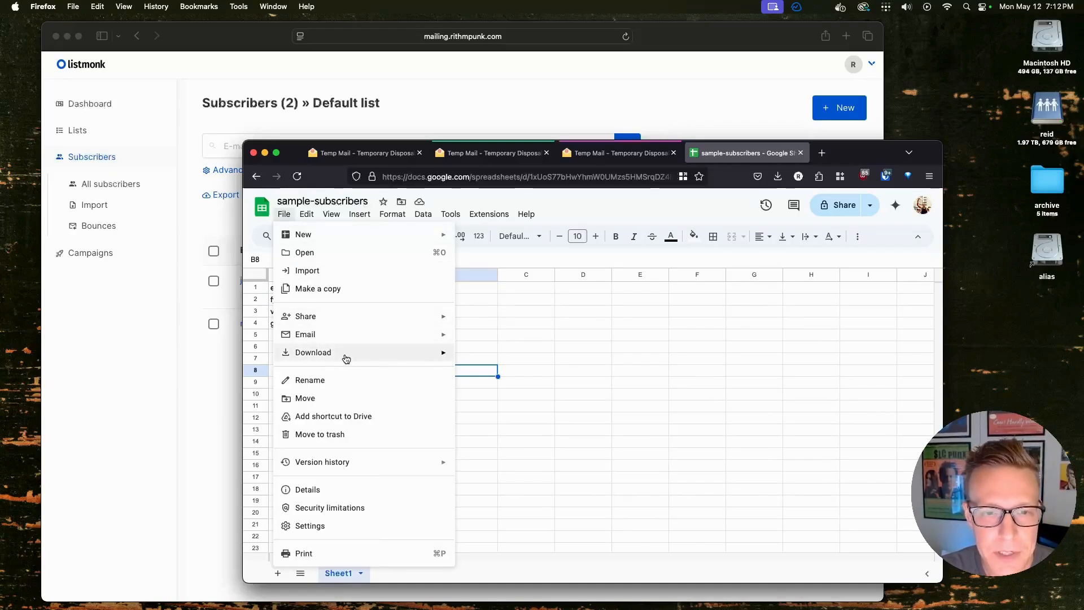
pyautogui.moveTo(425, 356)
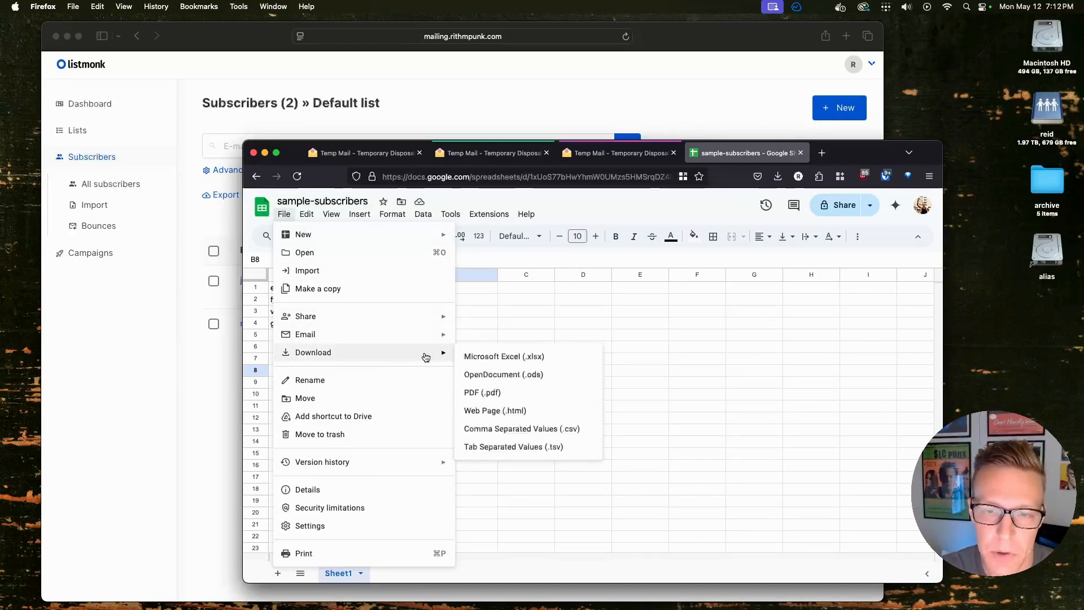
pyautogui.click(549, 432)
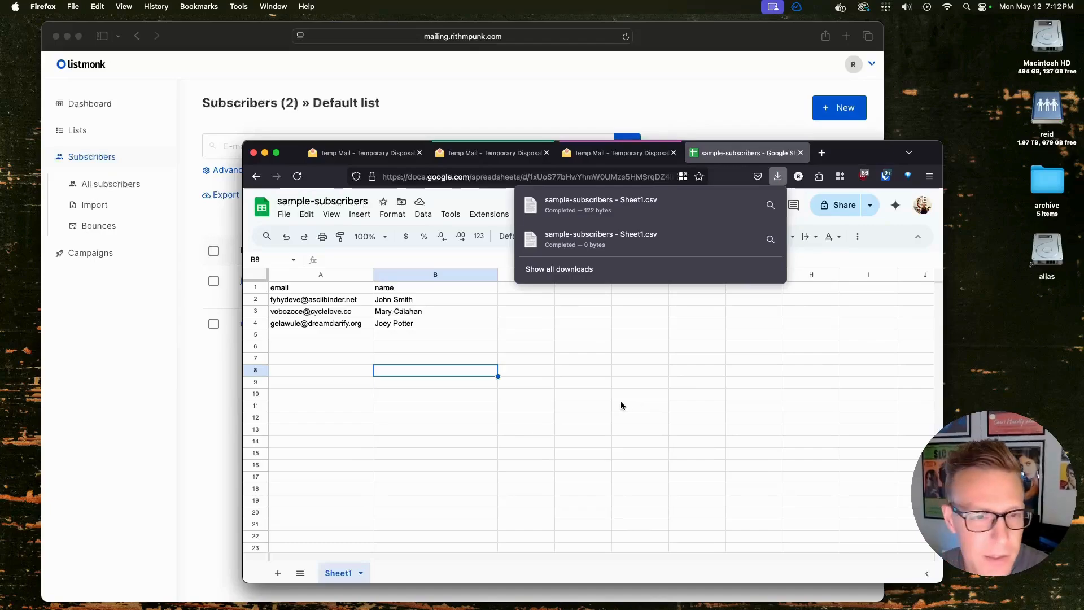
pyautogui.click(211, 427)
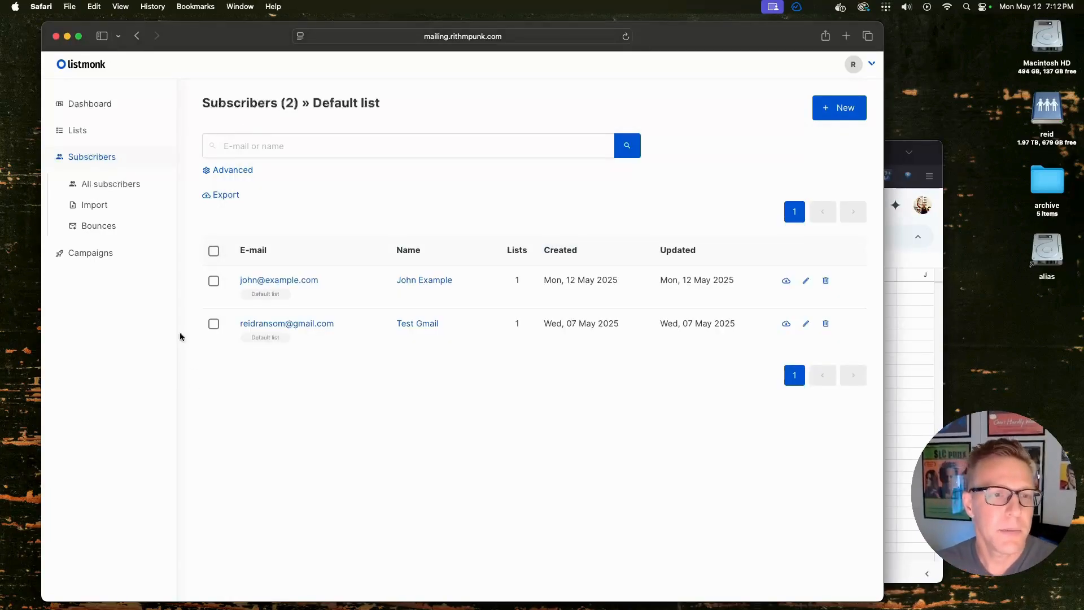
pyautogui.click(96, 210)
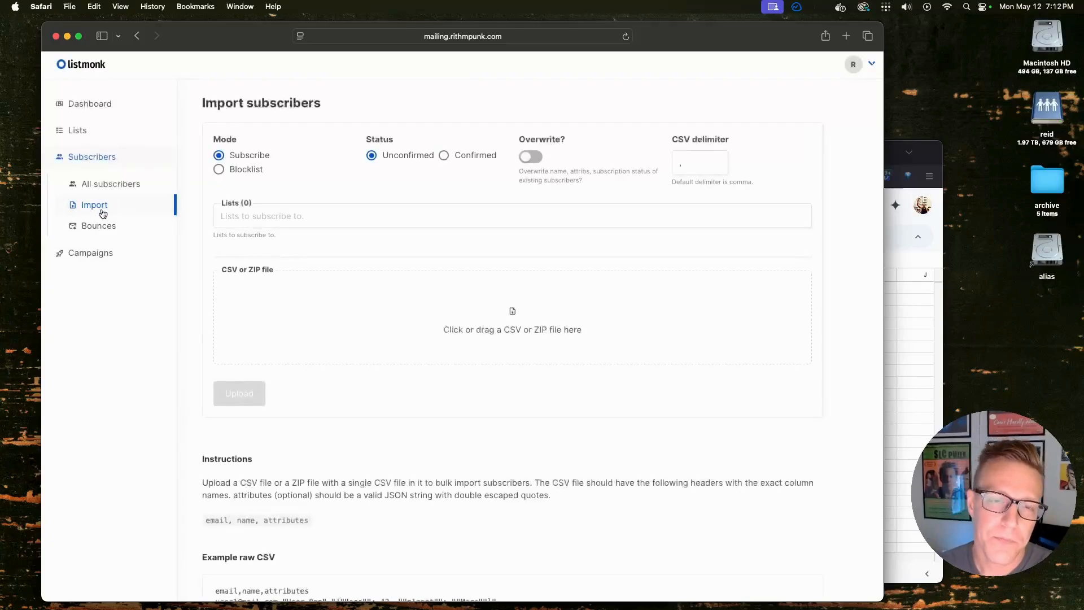
# Choose the Opt-in list as the import target
pyautogui.click(275, 214)
pyautogui.click(326, 213)
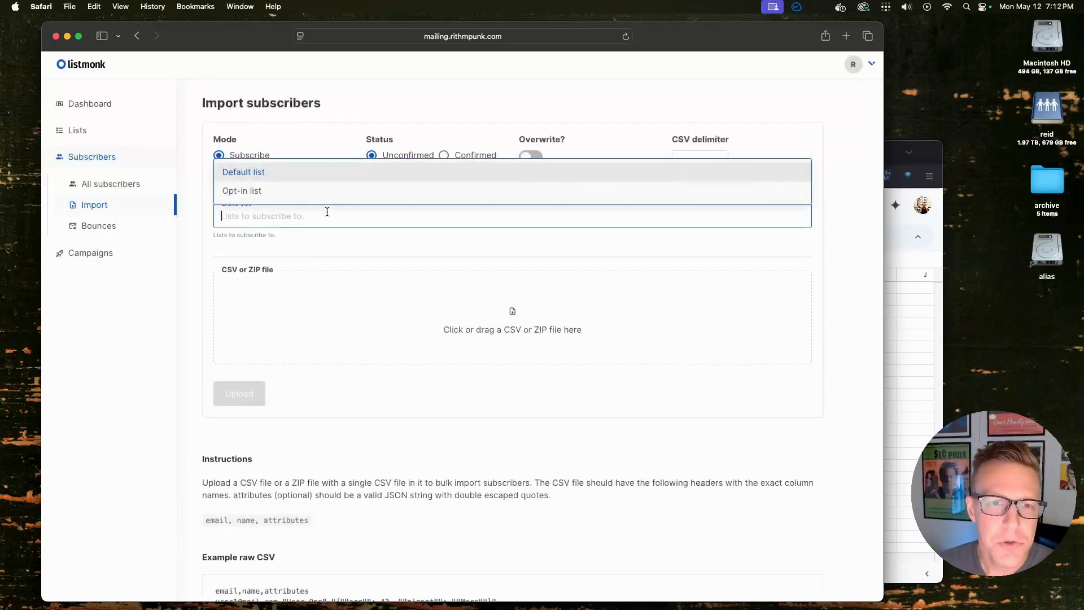
pyautogui.click(255, 191)
pyautogui.click(290, 234)
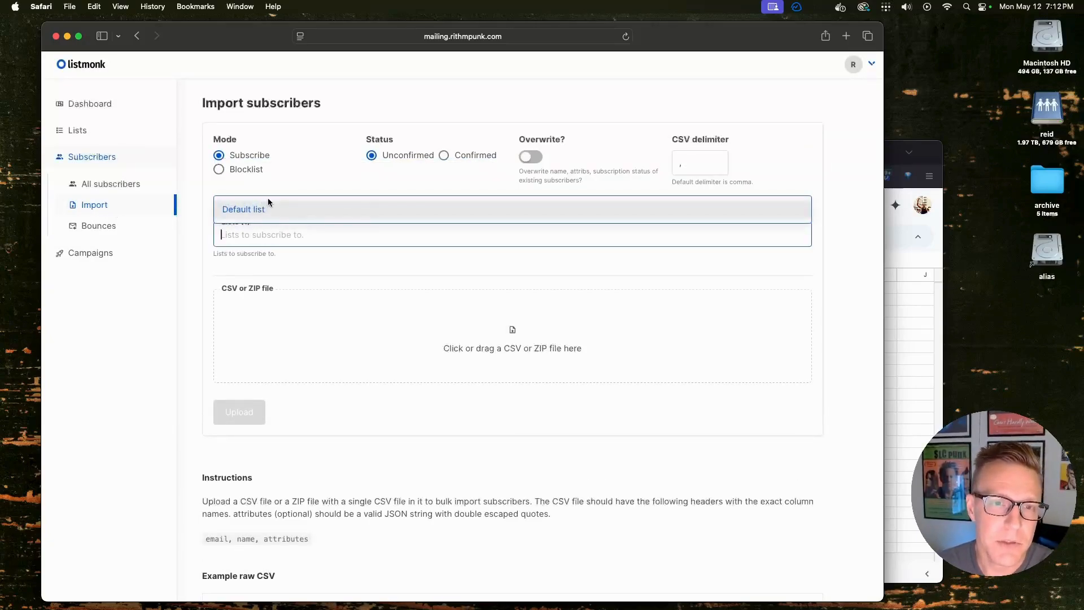
pyautogui.click(109, 376)
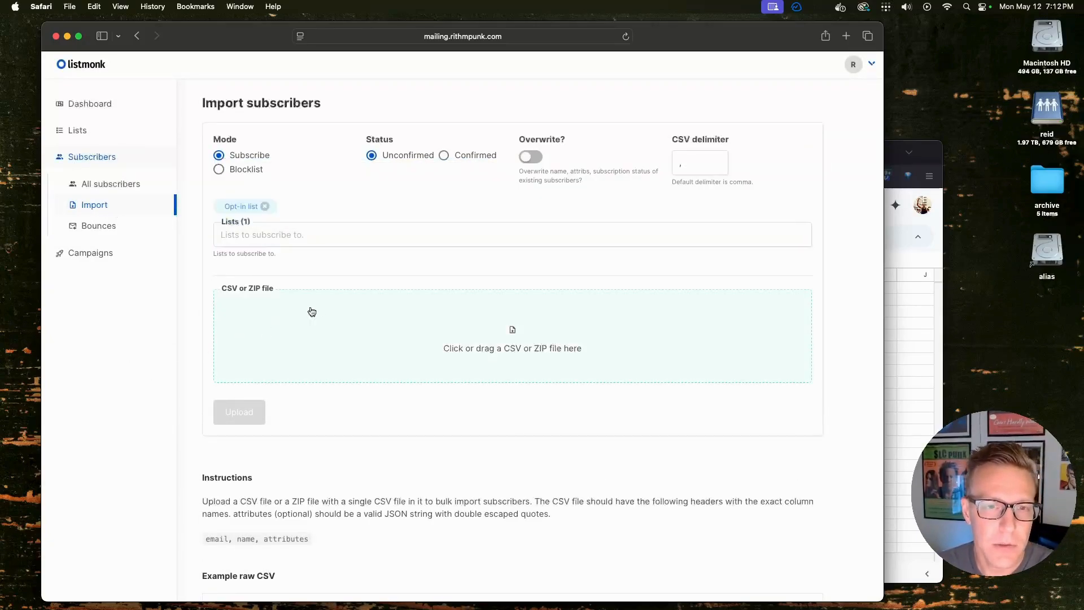
# Attach 'sample-subscribers - Sheet1.csv' from Downloads and start the import
pyautogui.click(392, 311)
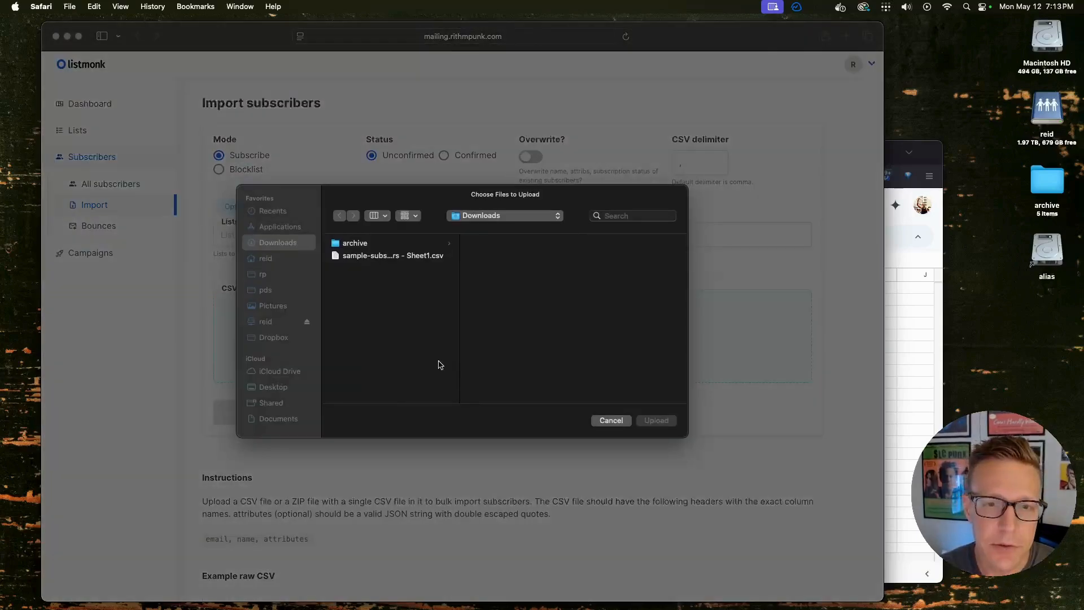
pyautogui.click(373, 256)
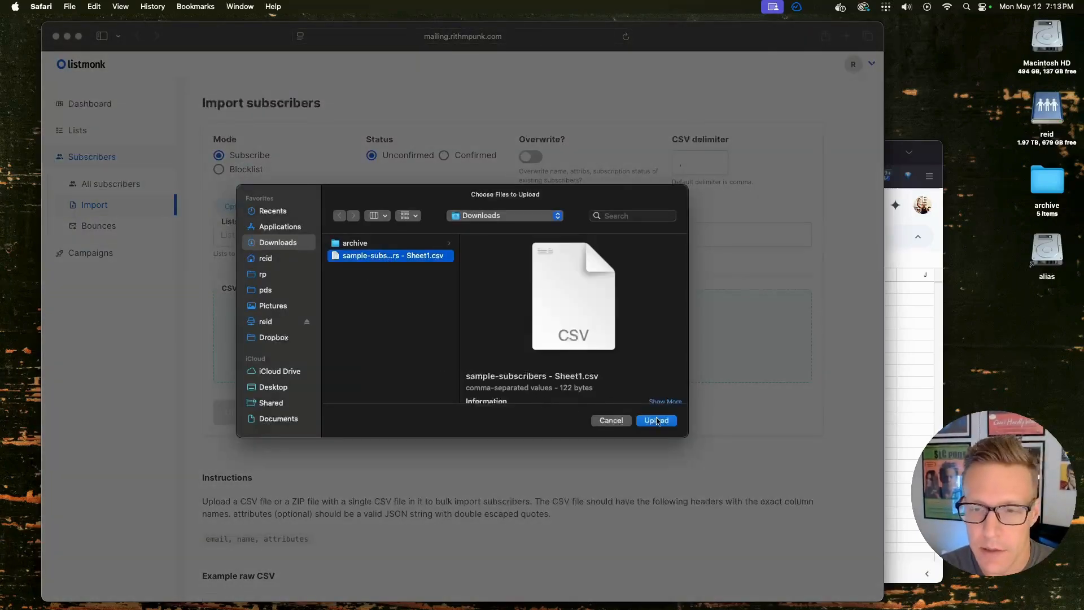
pyautogui.click(657, 421)
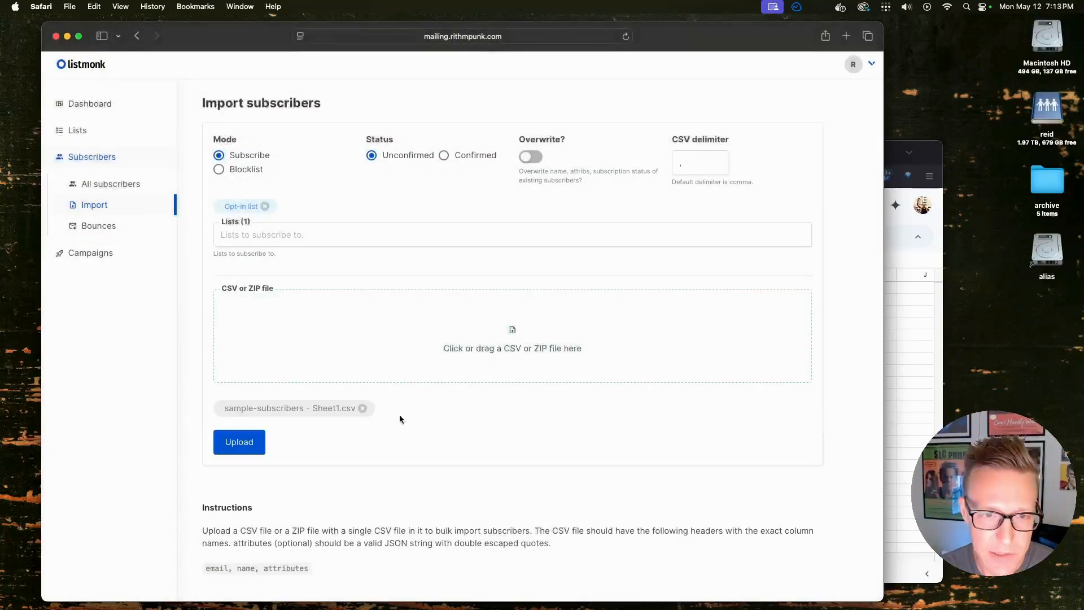
pyautogui.click(238, 441)
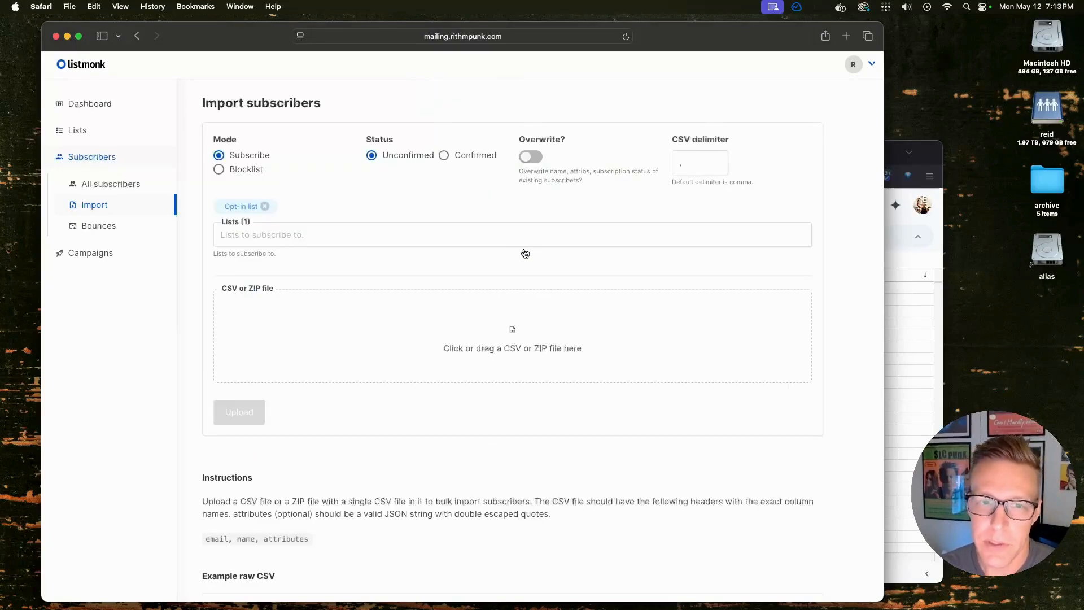
# View all subscribers, now six including the three imported Opt-in contacts
pyautogui.click(120, 185)
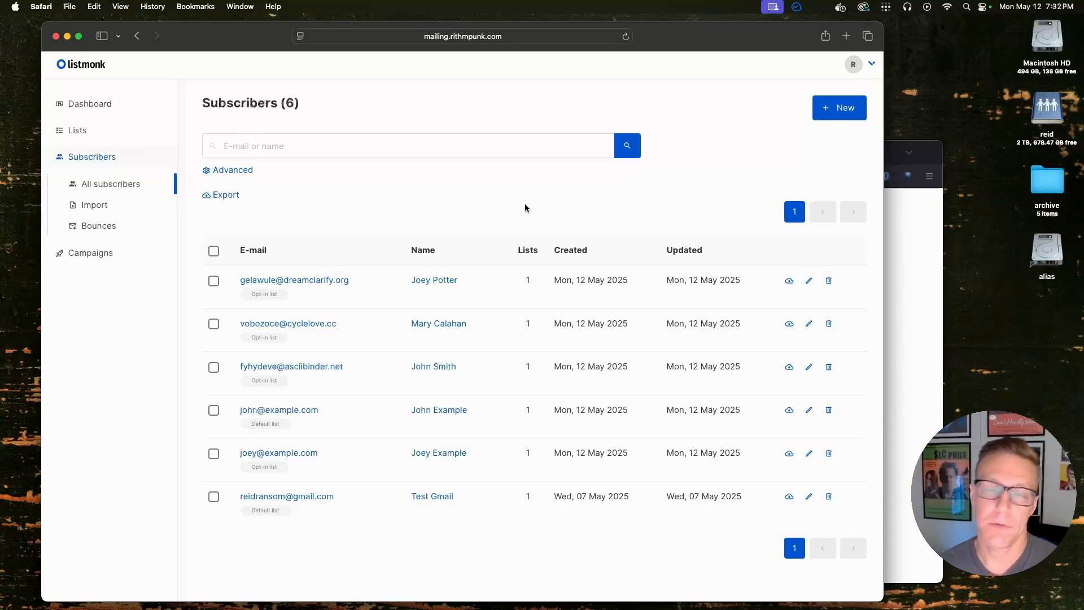
pyautogui.click(81, 134)
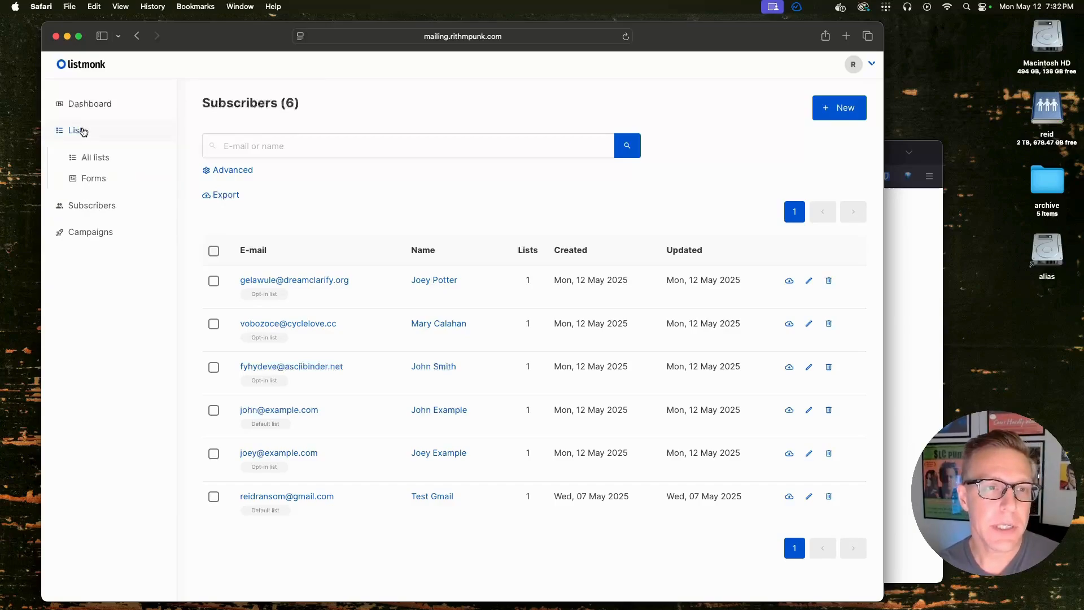
# Generate the Opt-in list's signup form HTML on the Forms page and select the code
pyautogui.click(97, 180)
pyautogui.click(202, 184)
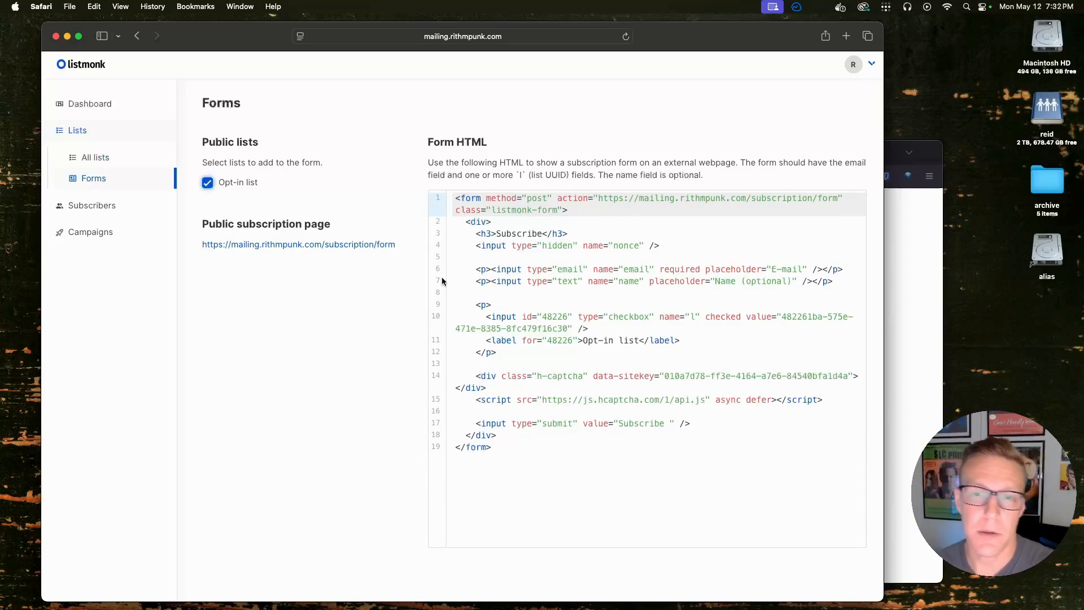
pyautogui.click(496, 208)
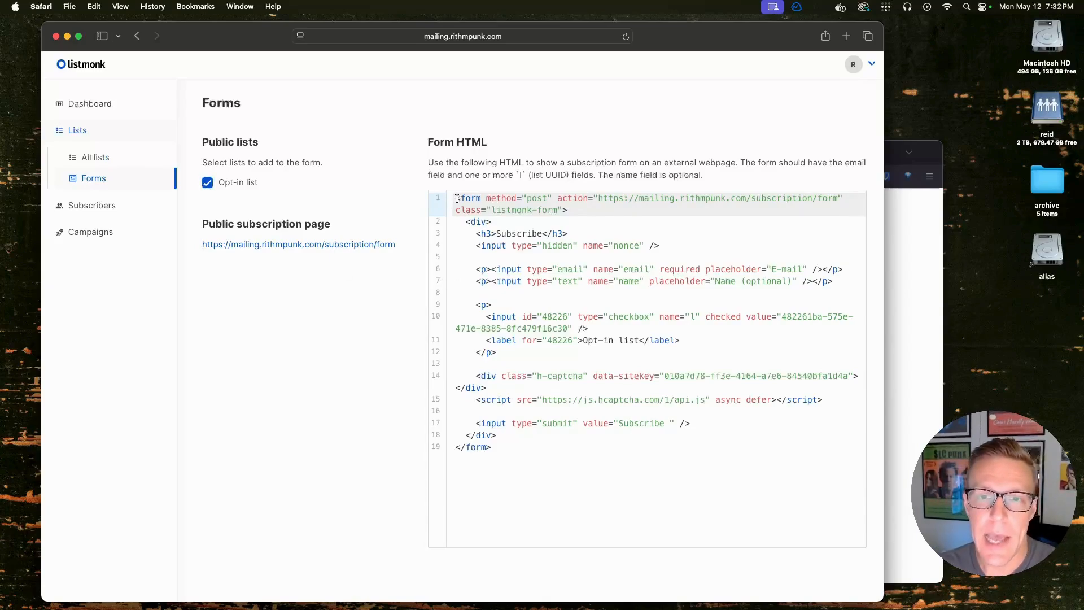
pyautogui.moveTo(457, 199); pyautogui.dragTo(619, 471)
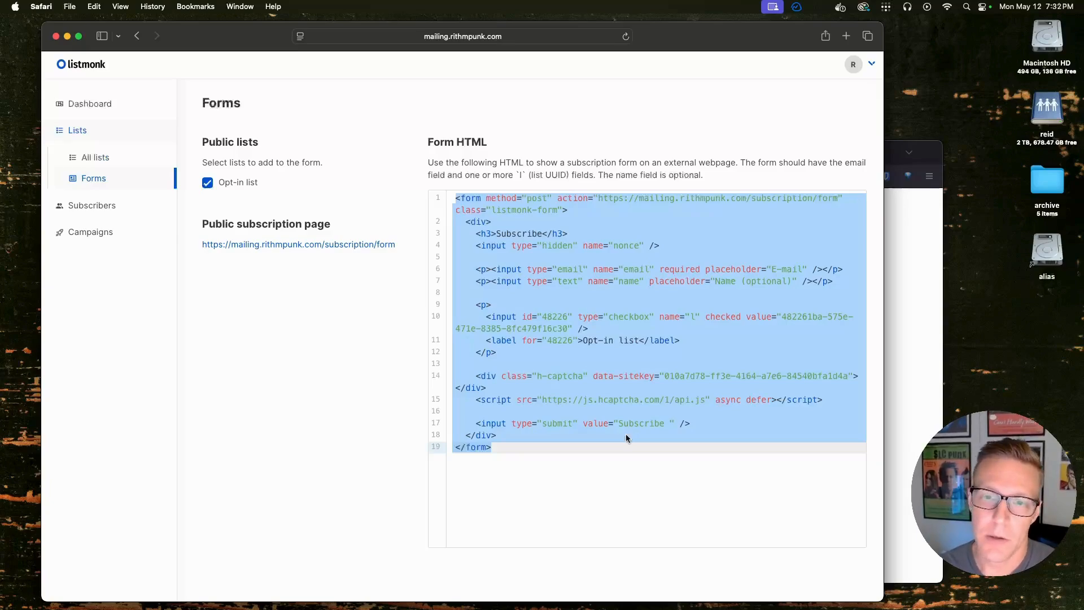
pyautogui.click(573, 455)
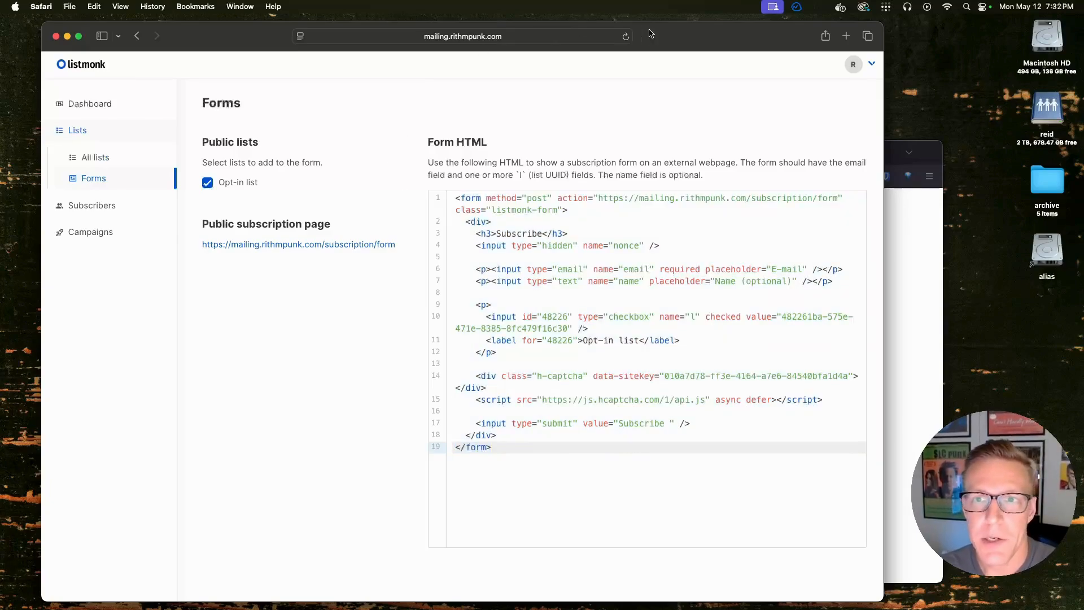
# Open the rithmpunk.com website in a new tab and go to its subscribe page
pyautogui.press('super+t')
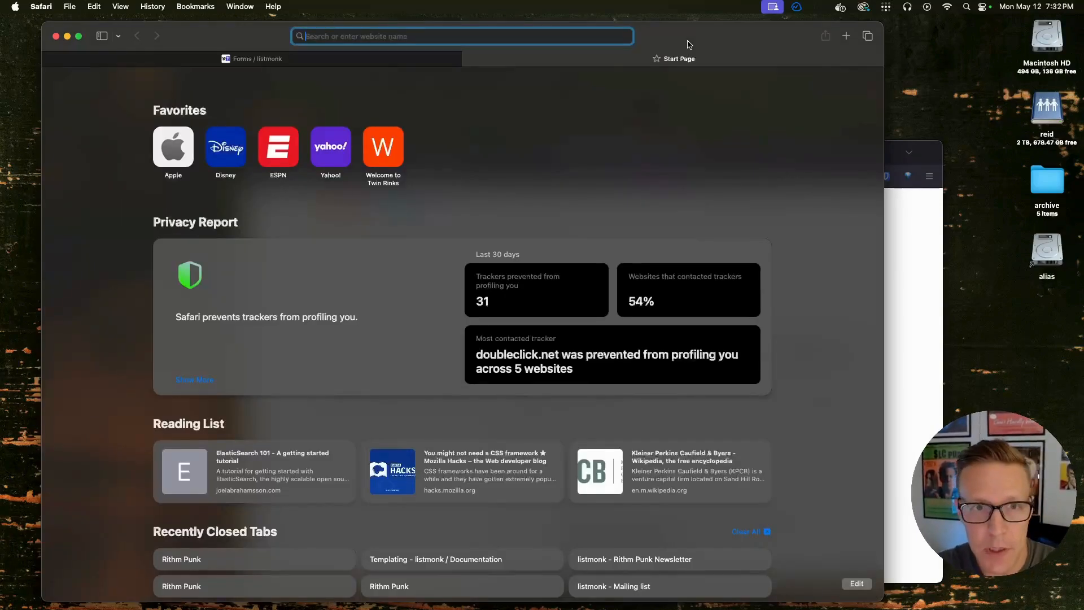
pyautogui.write('rithmpunk.com')
pyautogui.press('Return')
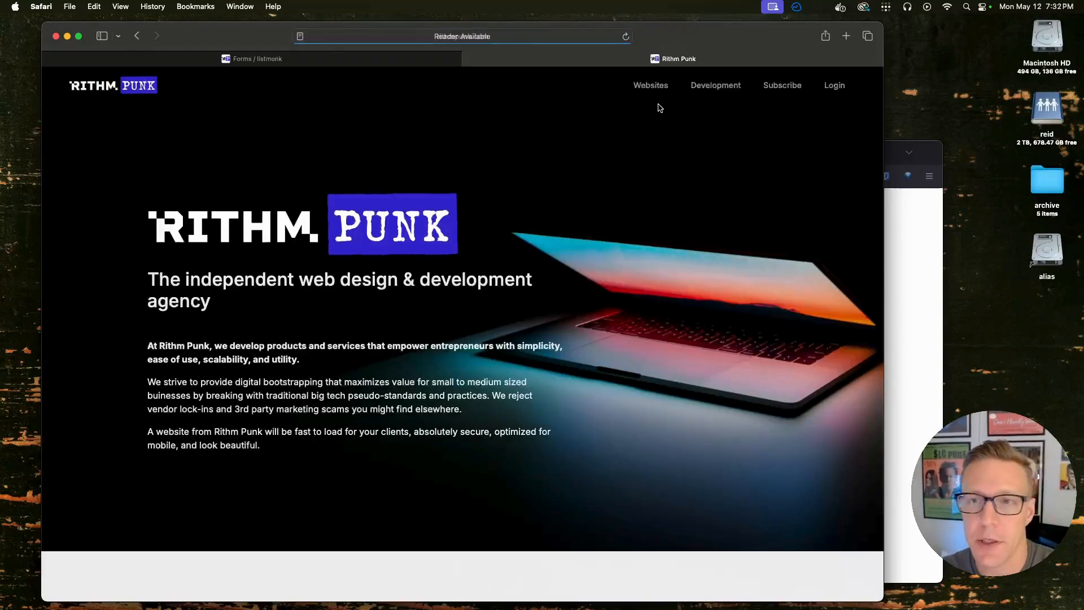
pyautogui.click(782, 86)
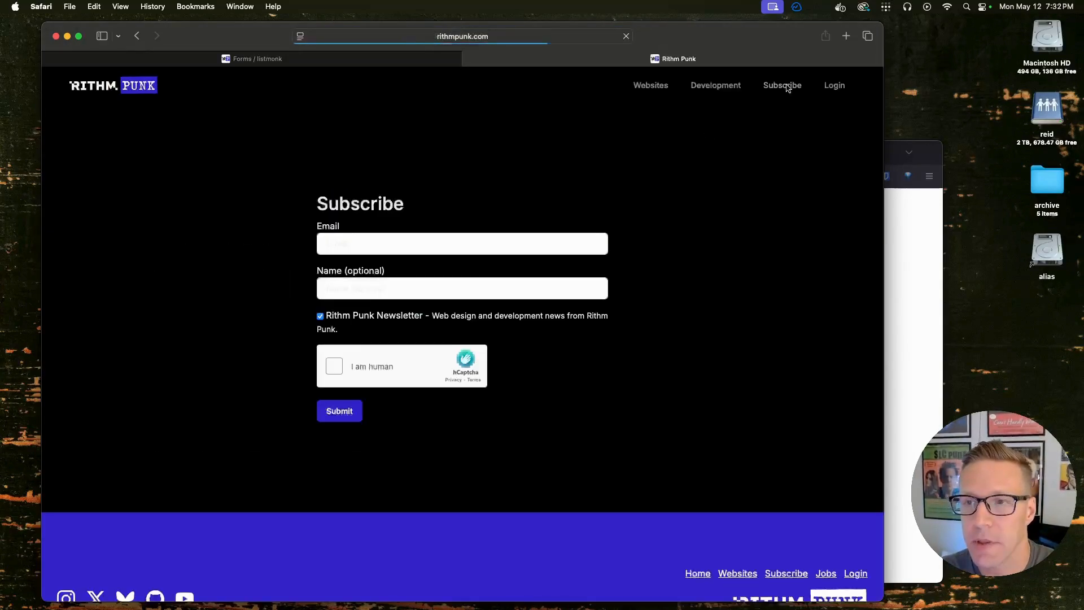
# Subscribe a test example.com address and name, pass hCaptcha, submit, then return home
pyautogui.click(439, 250)
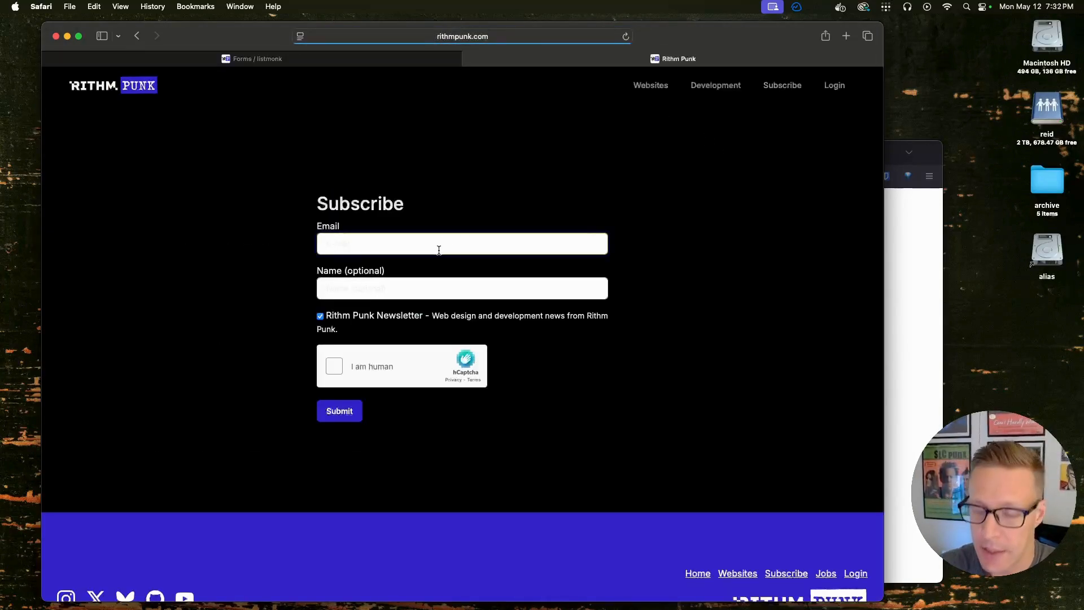
pyautogui.write('cash@')
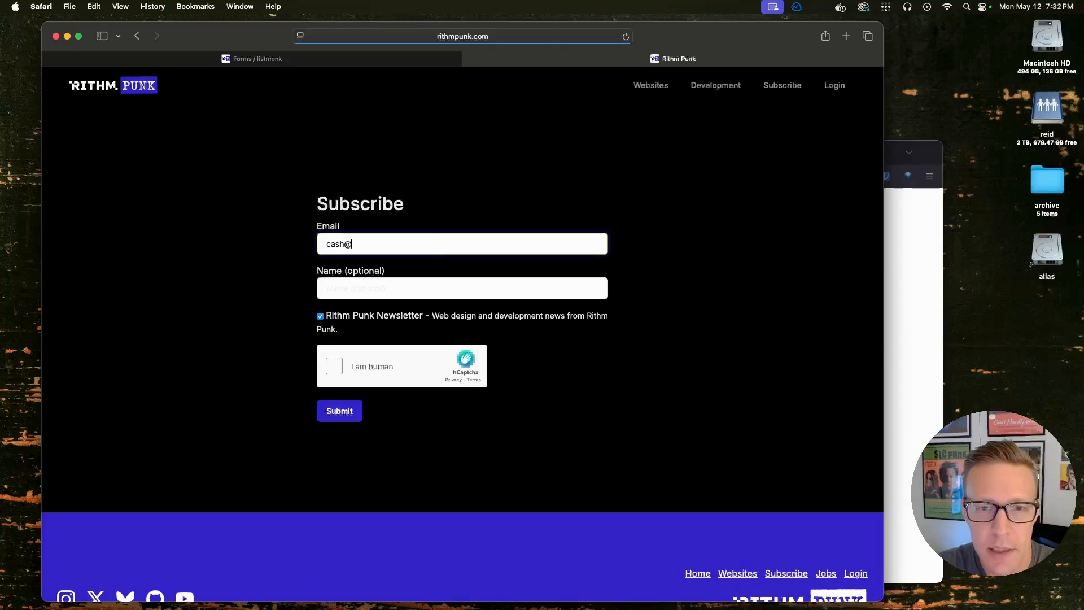
pyautogui.write('example.com')
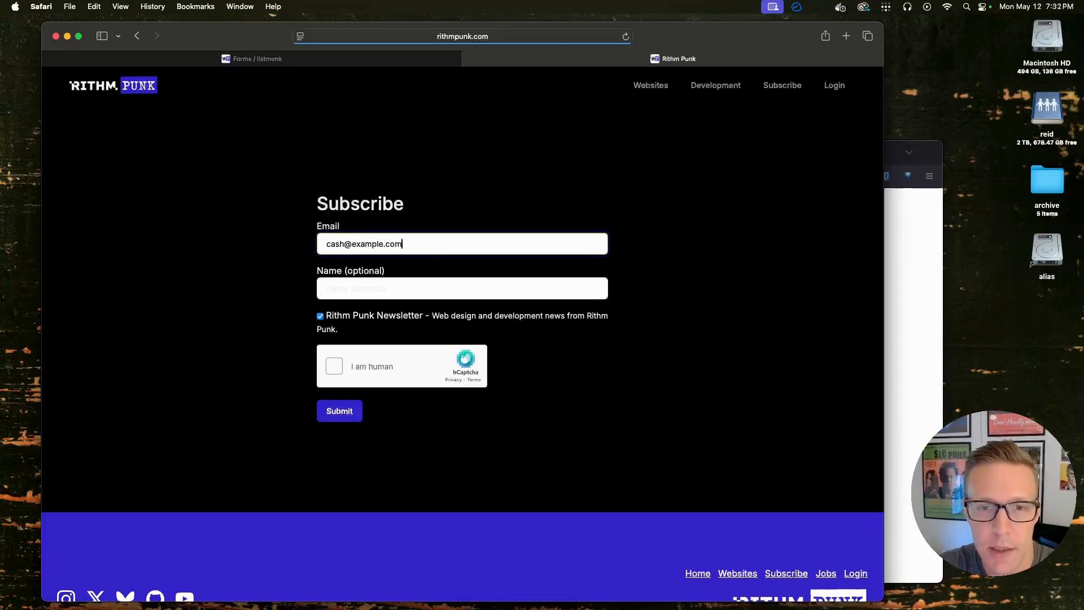
pyautogui.press('Tab')
pyautogui.write('cash Example')
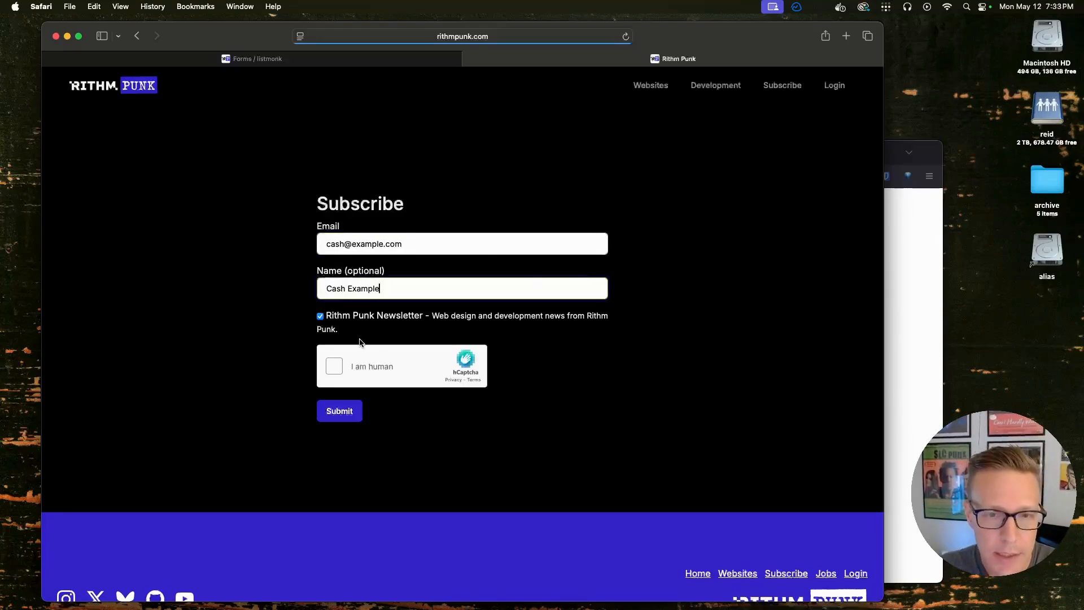
pyautogui.click(333, 366)
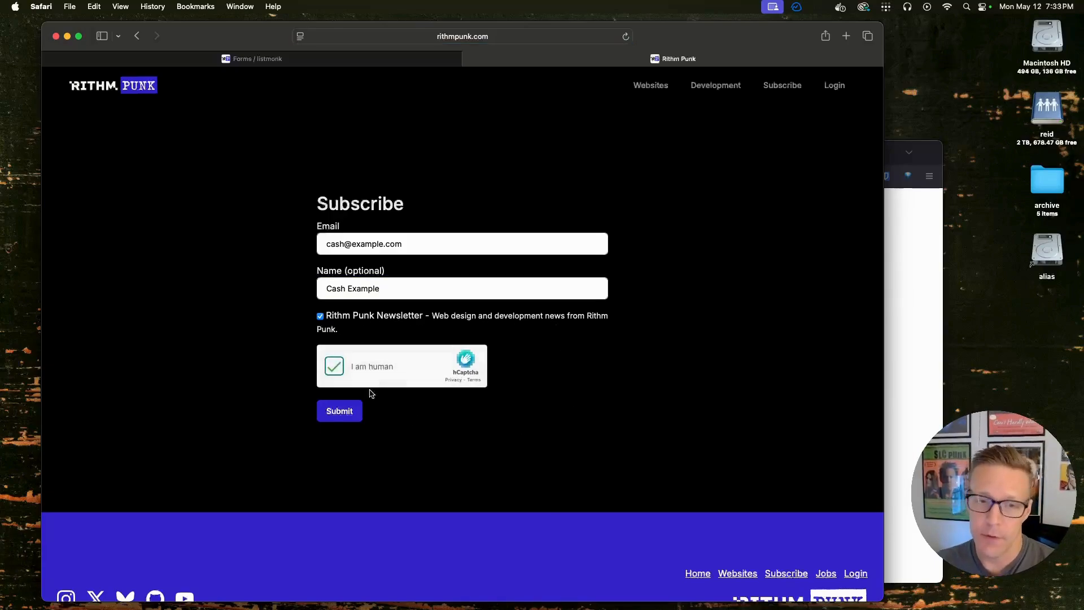
pyautogui.click(341, 415)
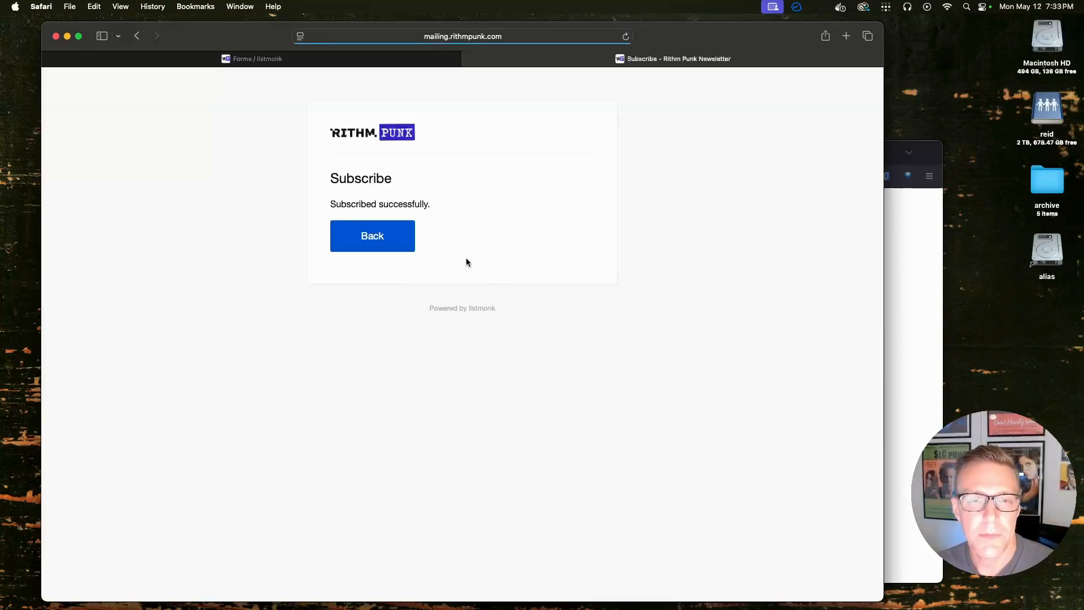
pyautogui.click(381, 235)
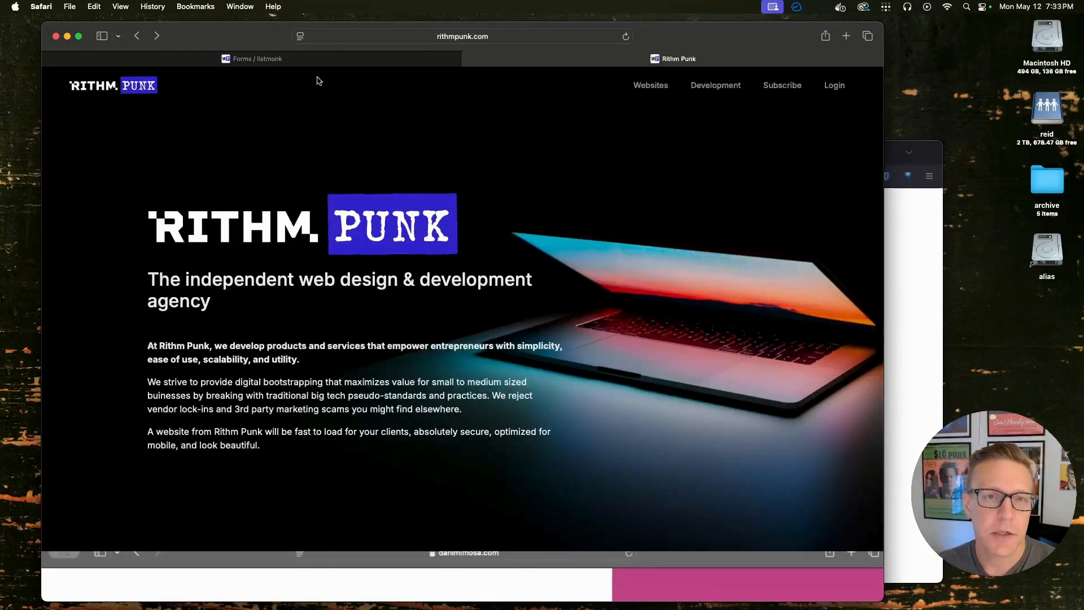
# Back in listmonk, view All subscribers, now six including the website sign-up
pyautogui.click(326, 60)
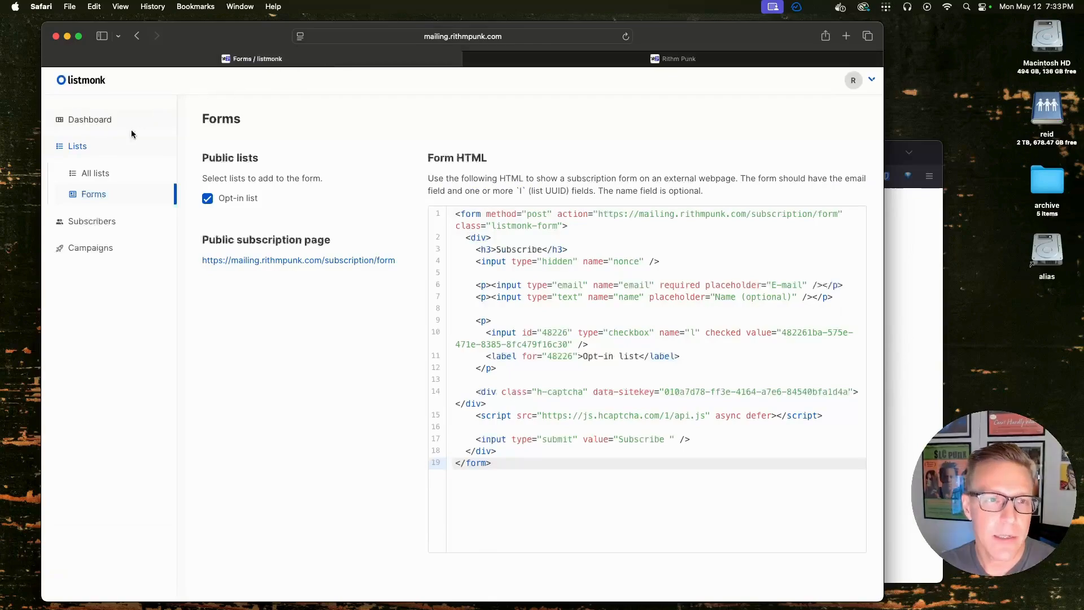
pyautogui.click(97, 223)
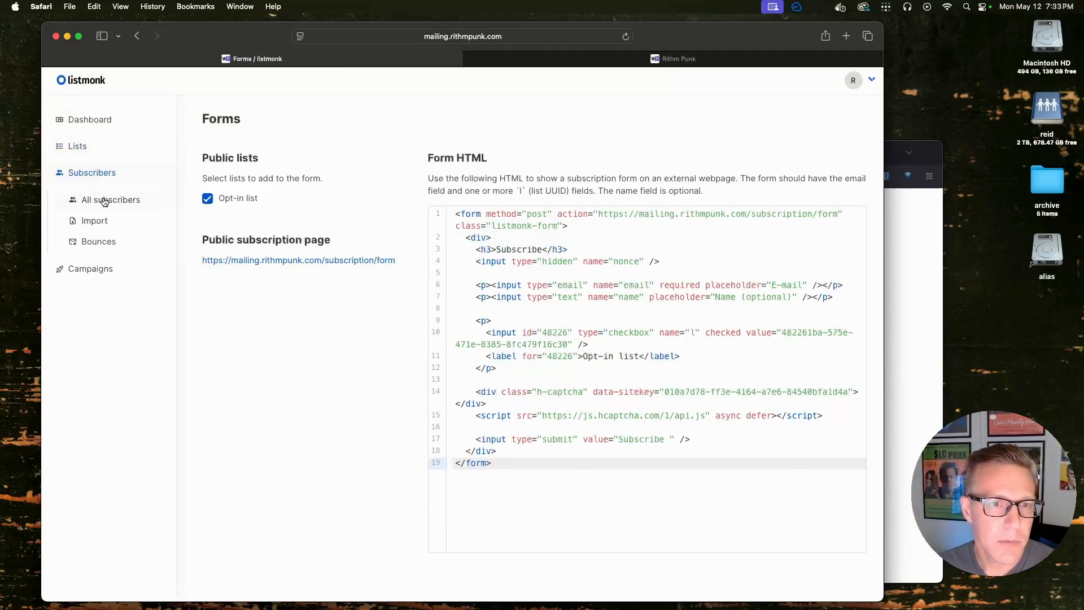
pyautogui.click(103, 200)
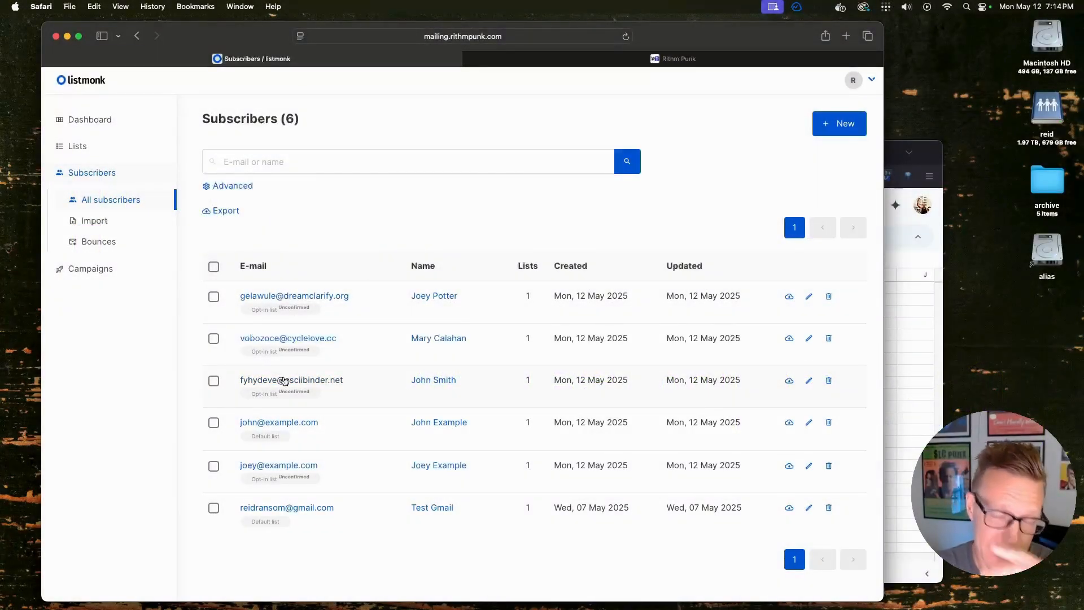
pyautogui.click(93, 268)
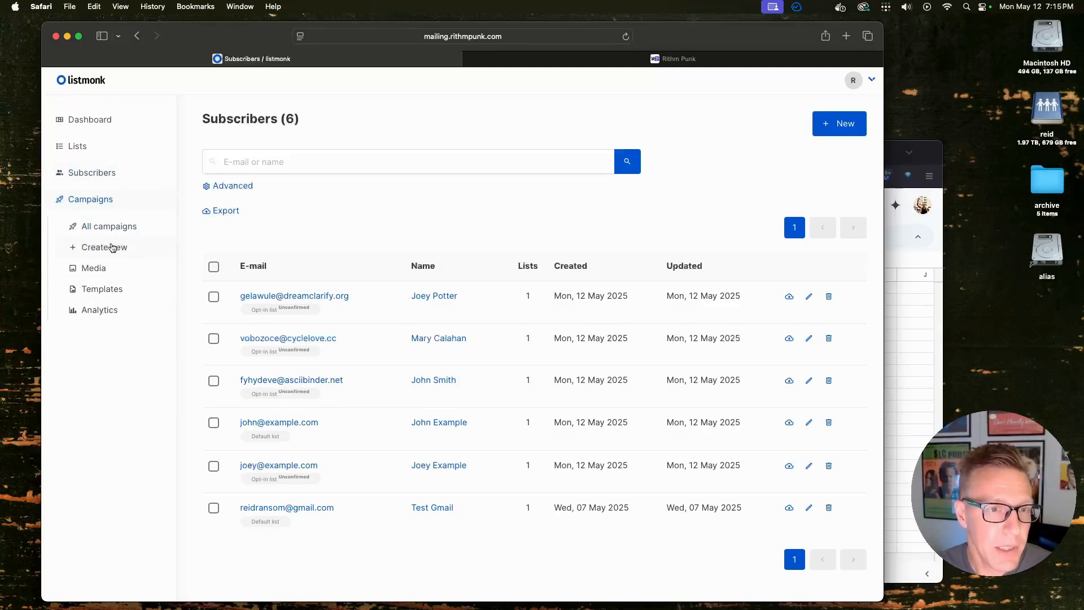
# Open the Test campaign from All campaigns and review its name and subject
pyautogui.click(113, 221)
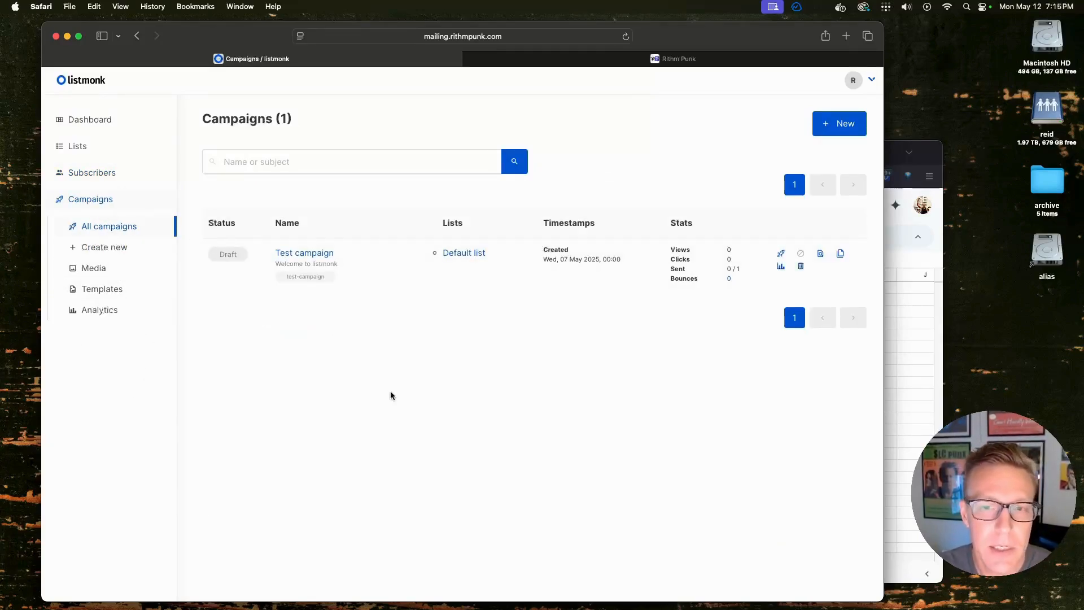
pyautogui.click(321, 252)
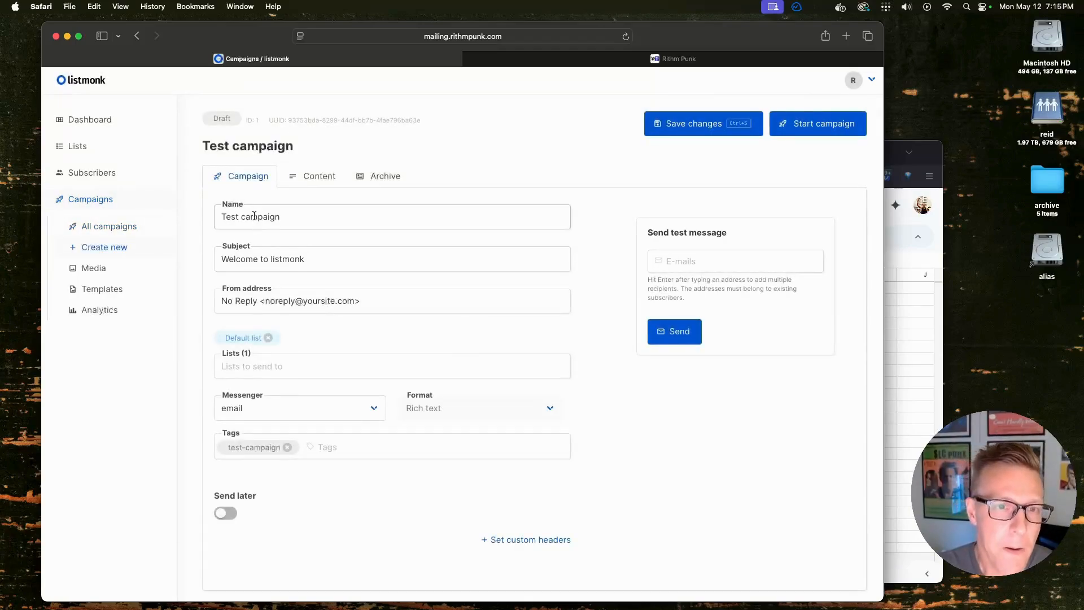
pyautogui.click(353, 217)
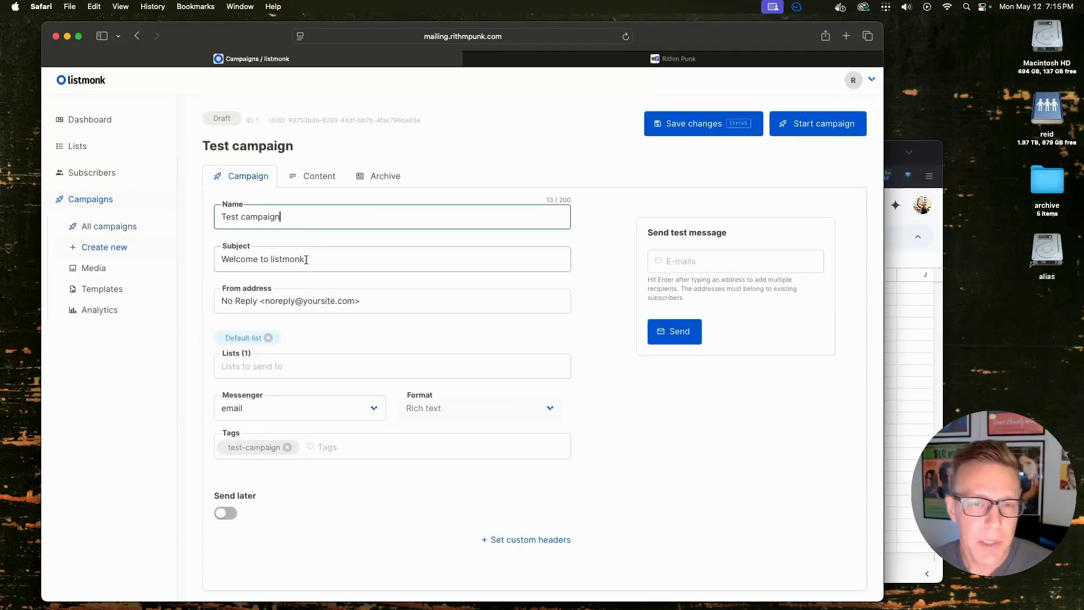
pyautogui.moveTo(292, 217); pyautogui.dragTo(207, 218)
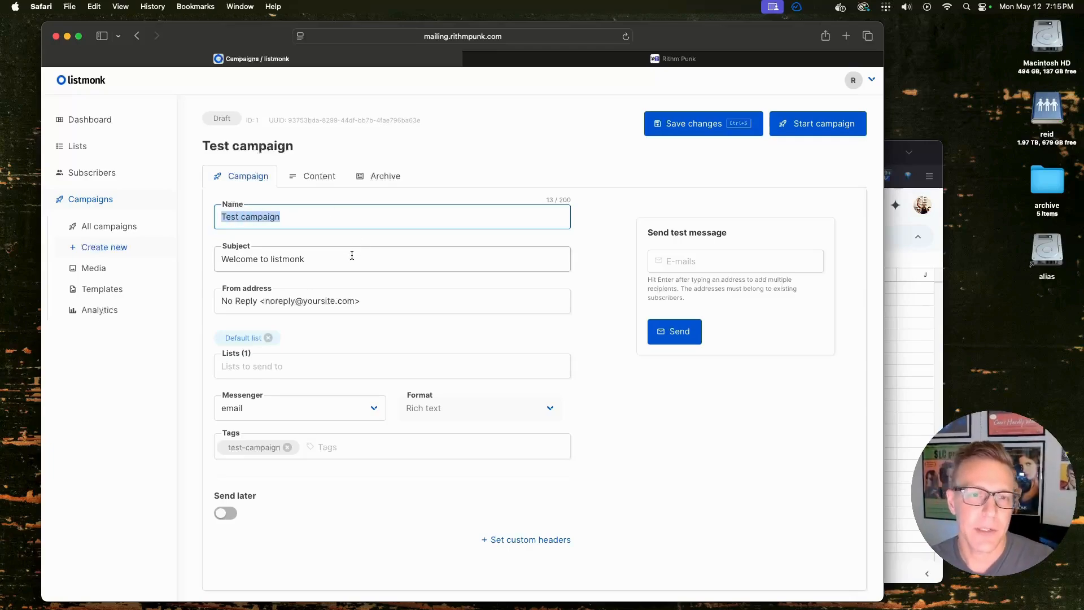
pyautogui.moveTo(317, 262); pyautogui.dragTo(170, 261)
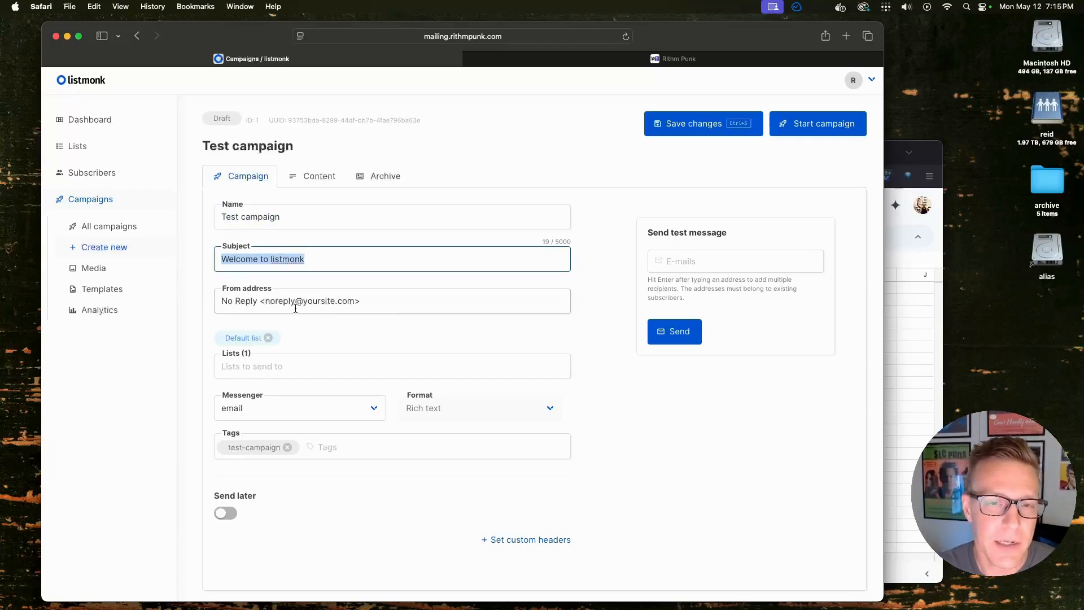
# Replace the No Reply From address with the sender's name and a rithmpunk.com address
pyautogui.click(329, 301)
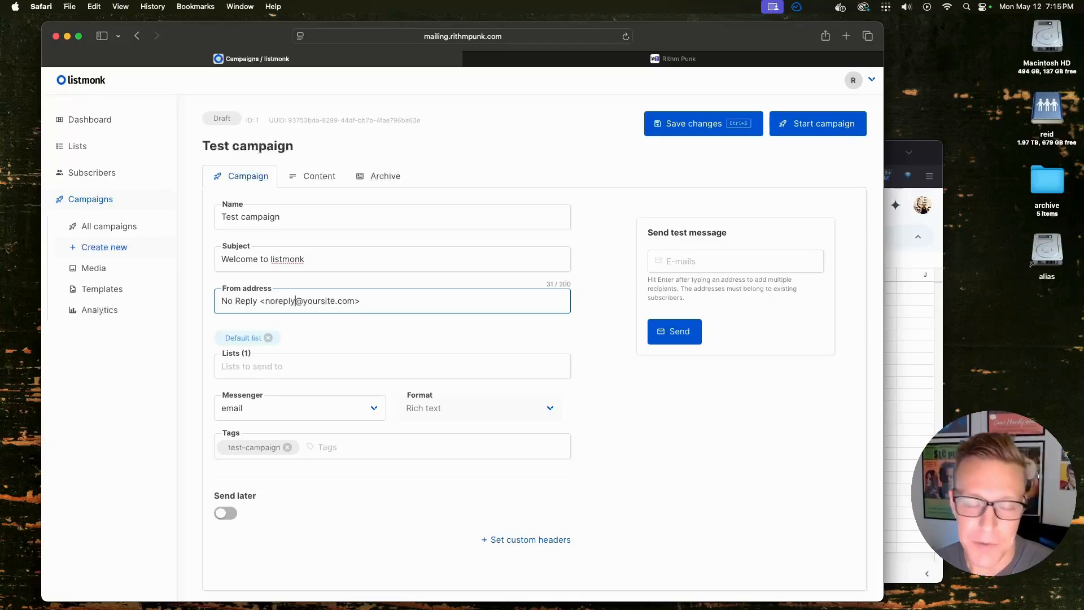
pyautogui.press('BackSpace')
pyautogui.press('BackSpace')
pyautogui.press('BackSpace')
pyautogui.press('BackSpace')
pyautogui.press('BackSpace')
pyautogui.press('BackSpace')
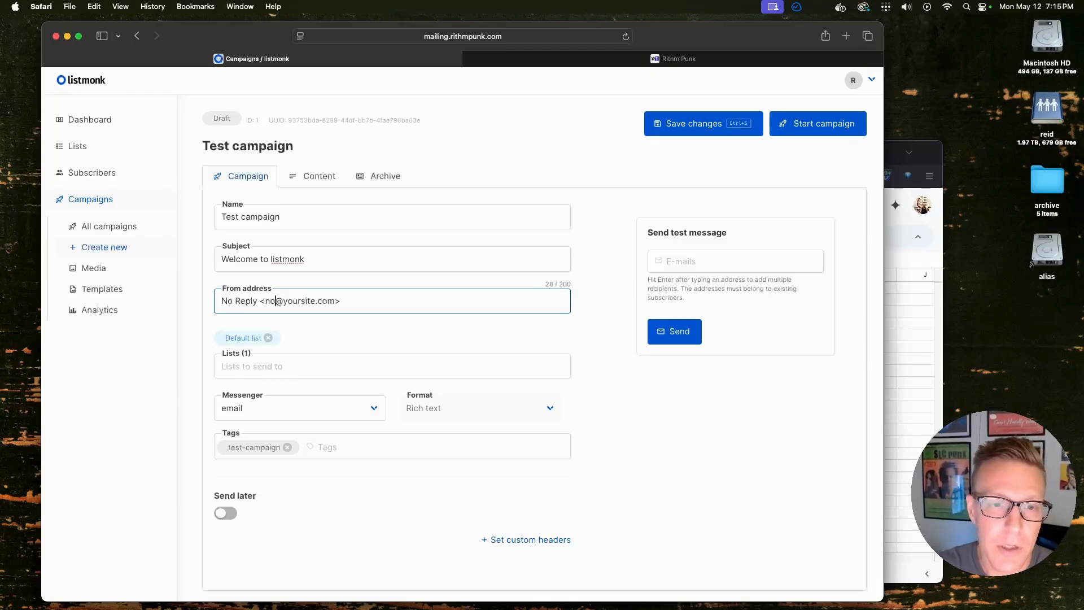
pyautogui.press('BackSpace')
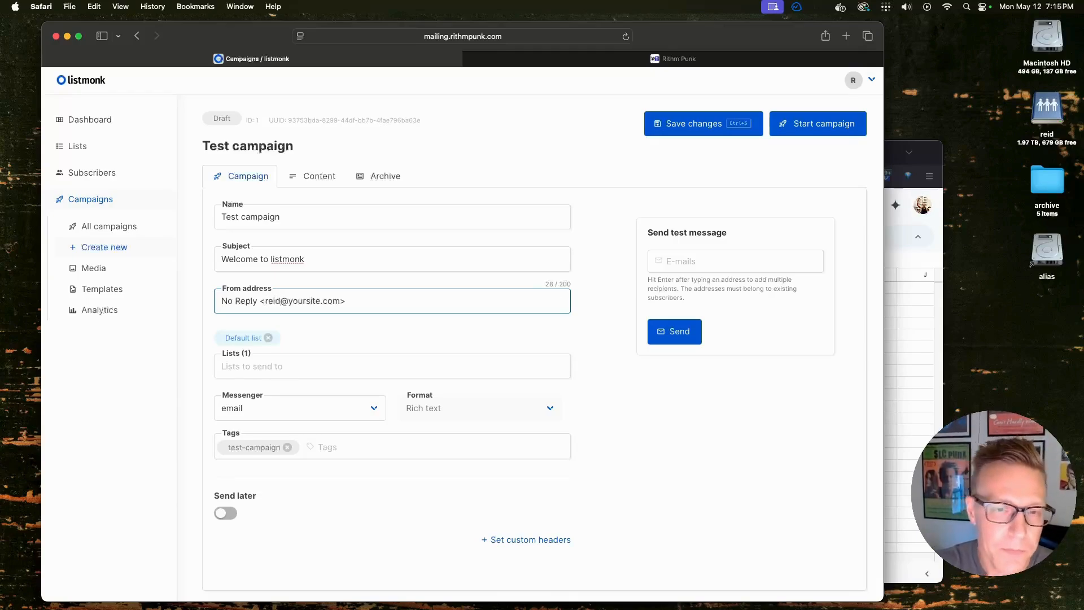
pyautogui.press('Right')
pyautogui.press('Right')
pyautogui.press('Left')
pyautogui.press('Delete')
pyautogui.press('Delete')
pyautogui.press('Delete')
pyautogui.press('Delete')
pyautogui.press('Delete')
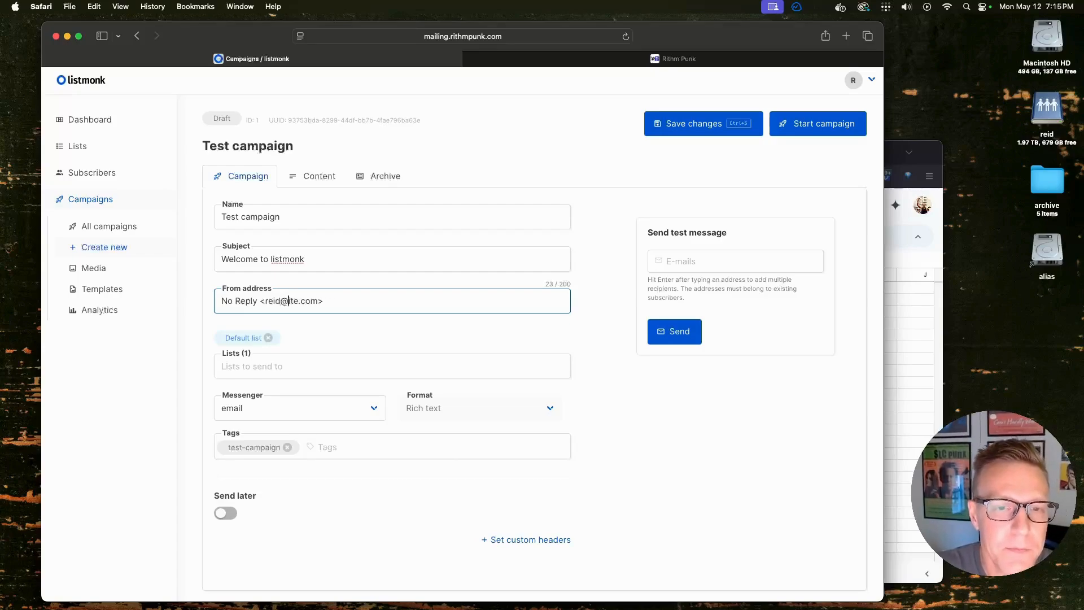
pyautogui.press('Delete')
pyautogui.press('Delete')
pyautogui.press('Delete')
pyautogui.write('rithmpu')
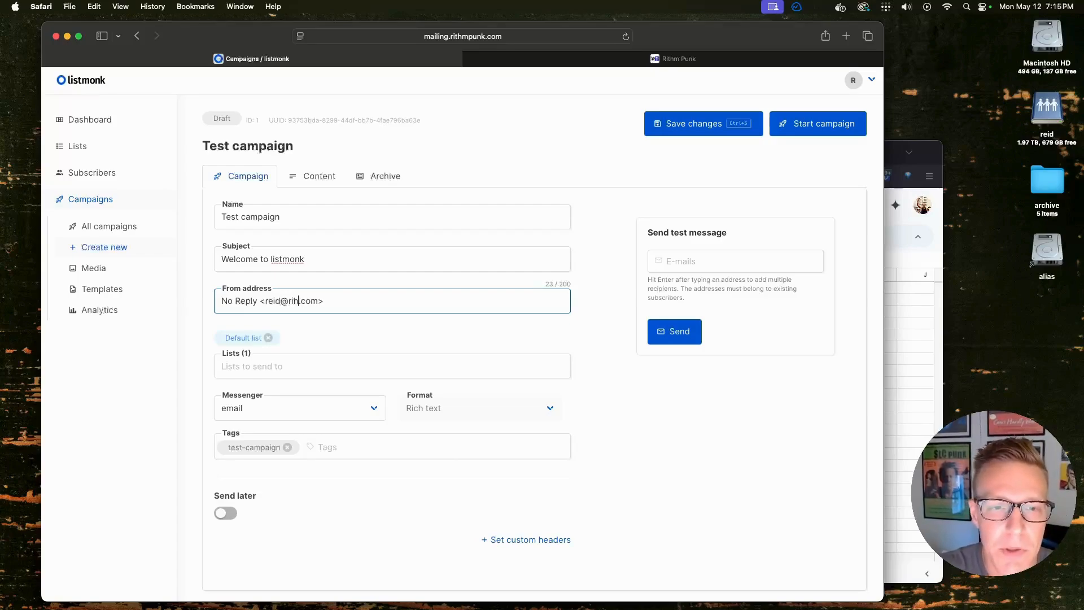
pyautogui.write('nk')
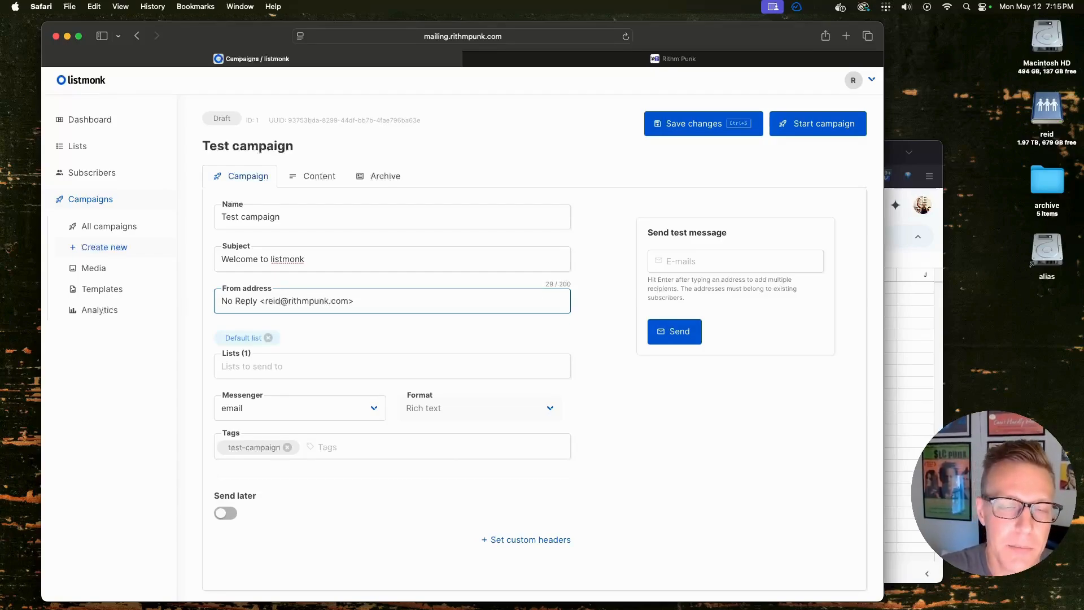
pyautogui.press('Delete')
pyautogui.press('Delete')
pyautogui.press('Delete')
pyautogui.press('Delete')
pyautogui.press('Delete')
pyautogui.press('Delete')
pyautogui.press('Delete')
pyautogui.press('Delete')
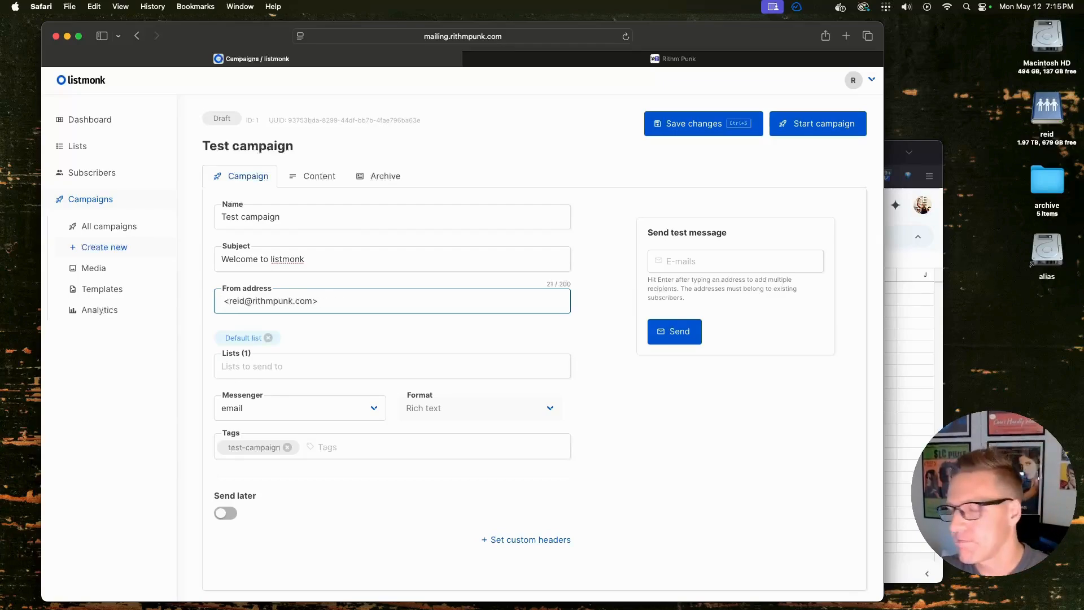
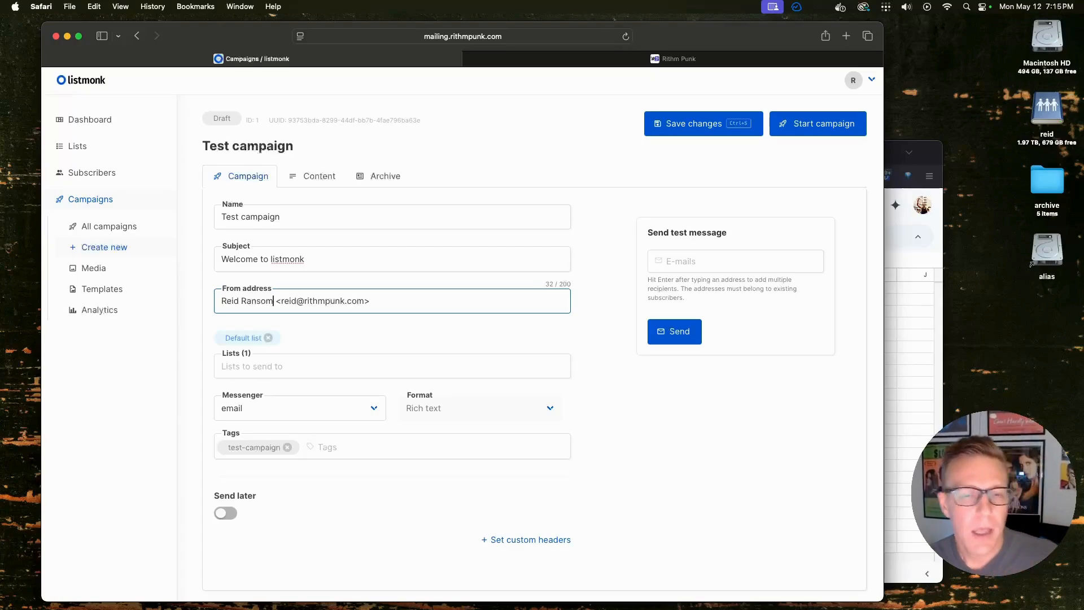
# Target the campaign at the Opt-in list and remove the Default list
pyautogui.click(319, 364)
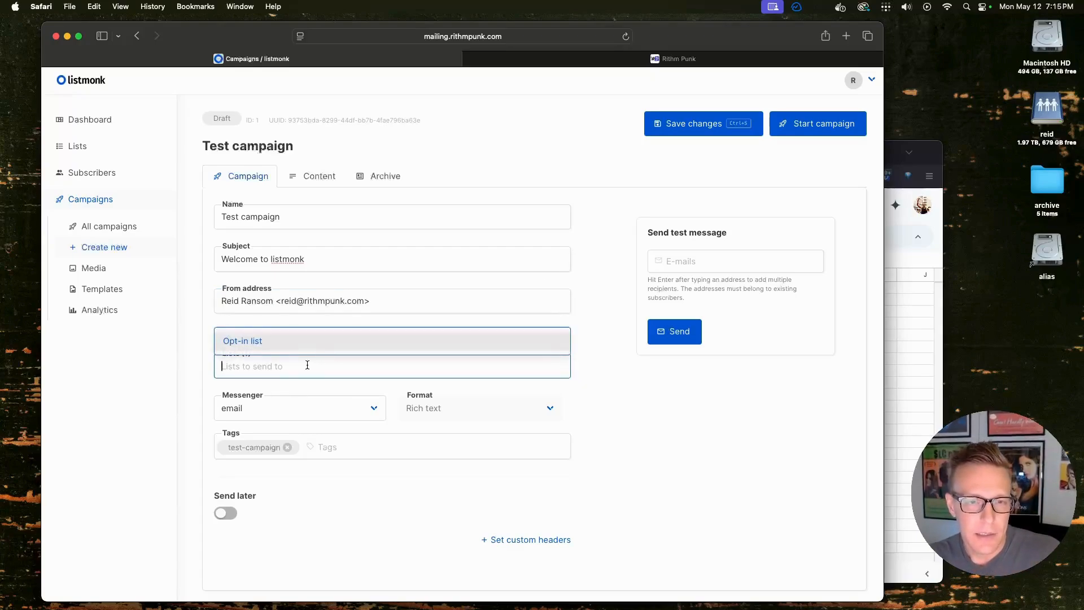
pyautogui.click(254, 341)
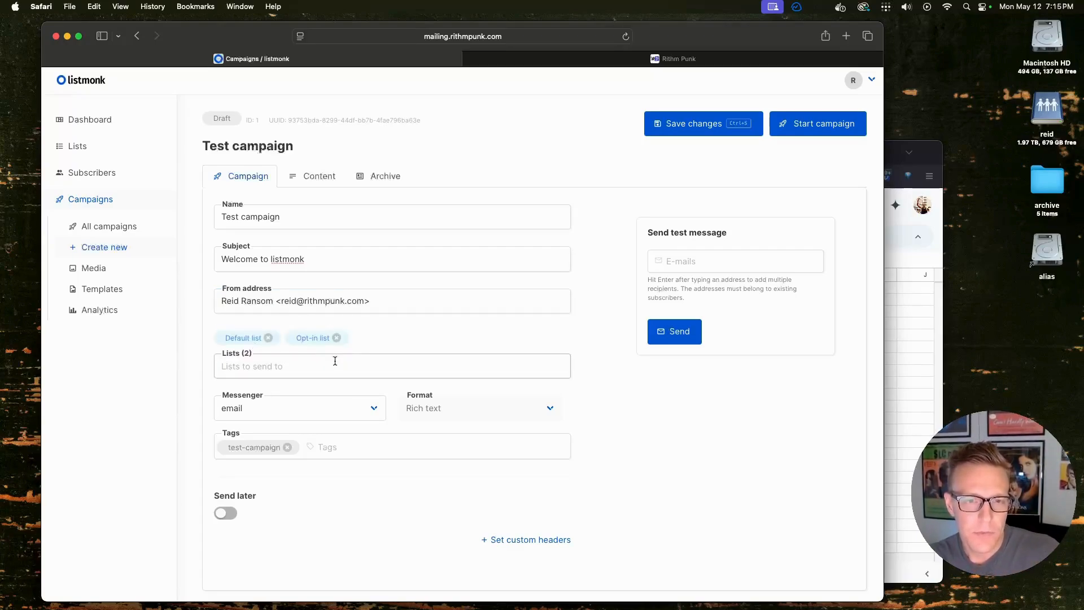
pyautogui.click(268, 338)
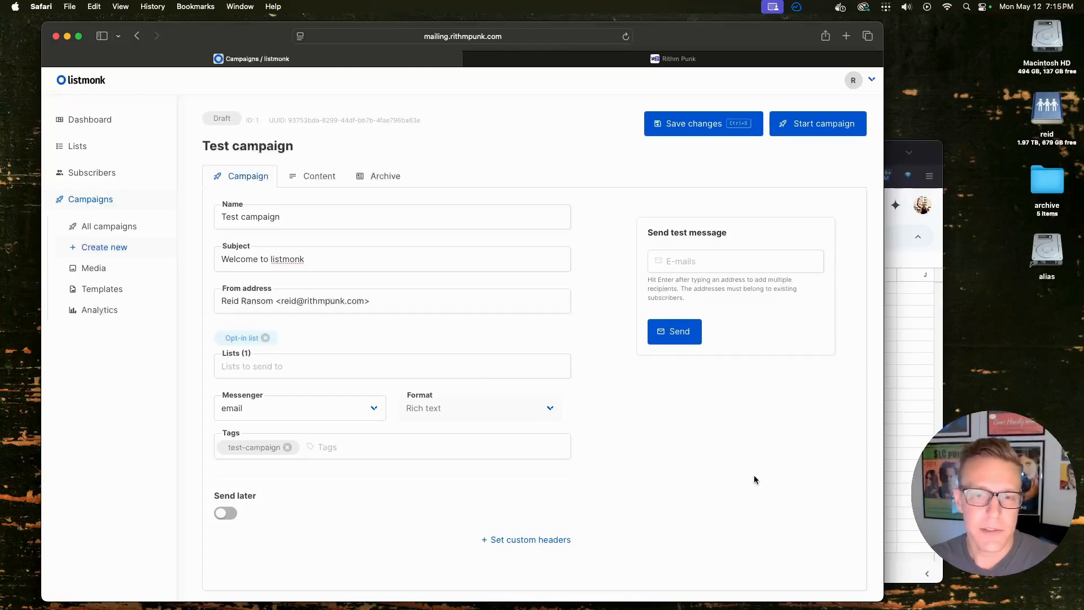
pyautogui.click(322, 184)
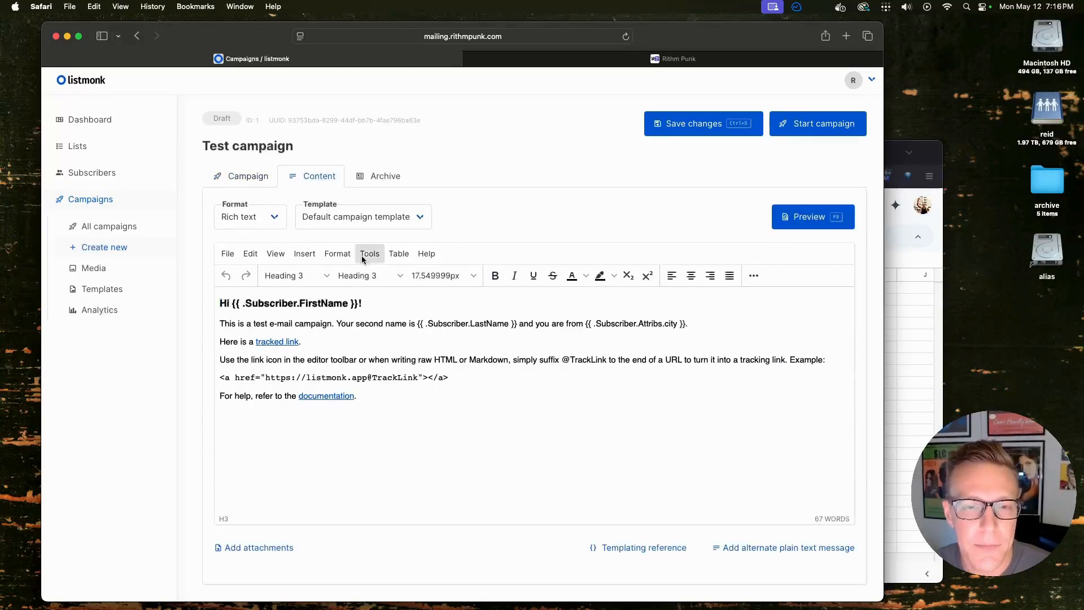
pyautogui.click(483, 439)
pyautogui.press('Return')
pyautogui.press('Return')
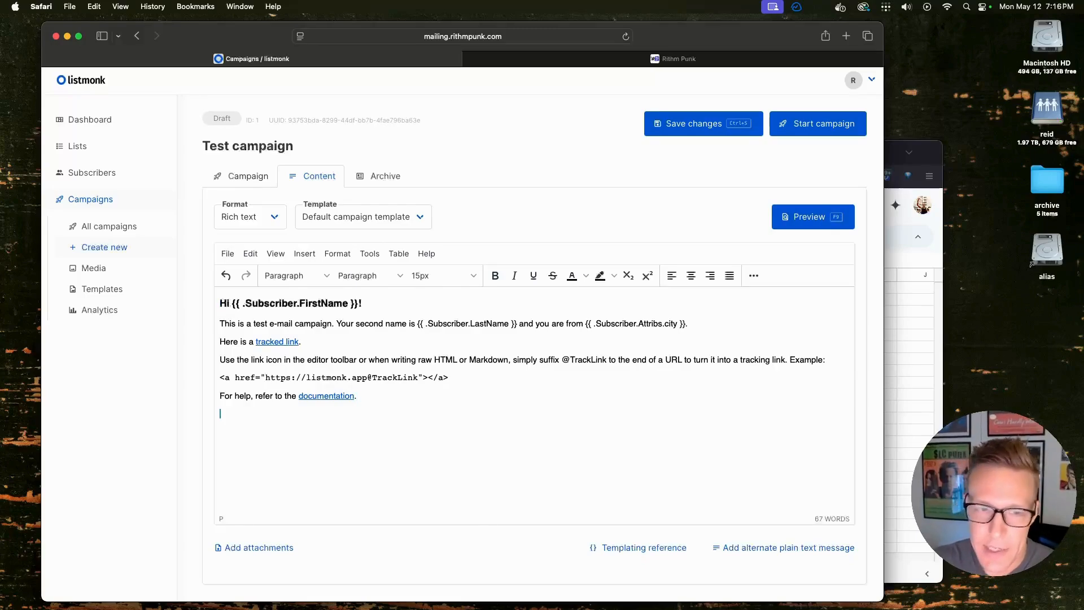
pyautogui.press('BackSpace')
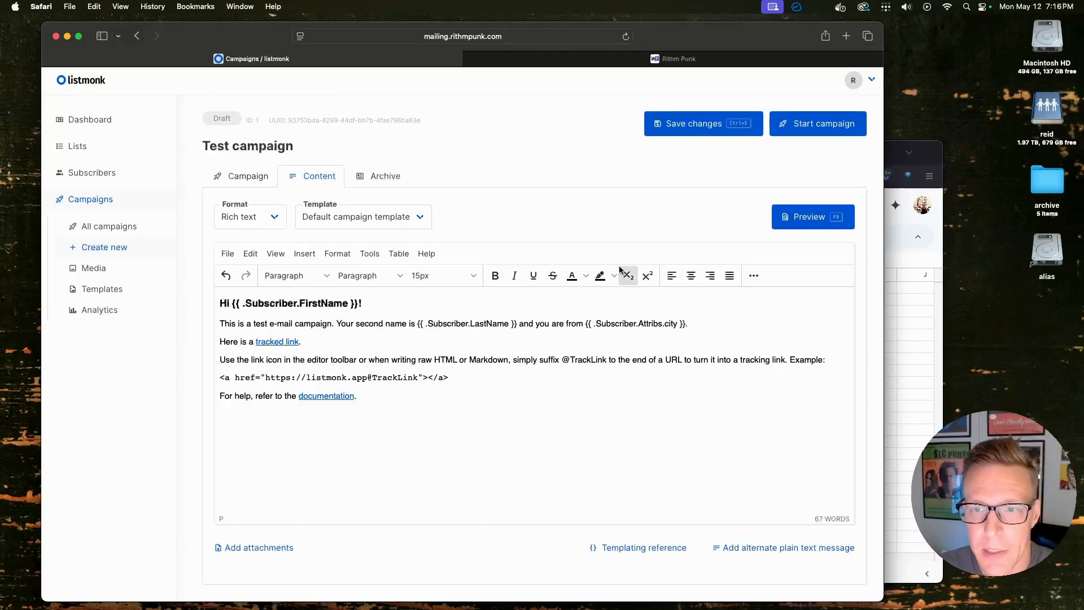
pyautogui.click(297, 256)
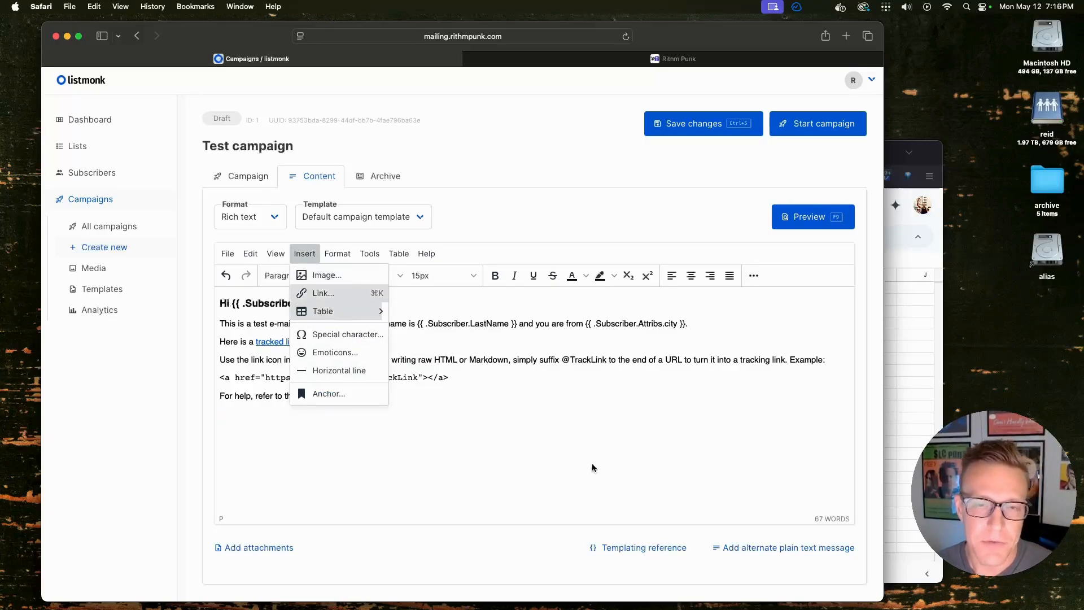
pyautogui.click(360, 476)
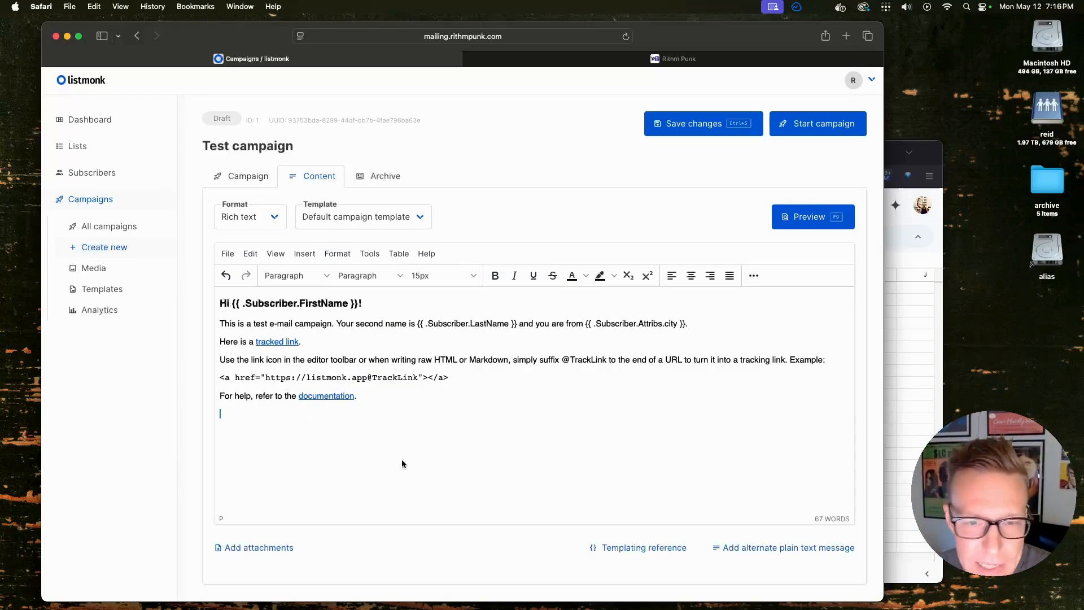
pyautogui.click(637, 554)
# Find the {{ .Subscriber.FirstName }} expression in the templating docs, then return to the campaign editor
pyautogui.click(479, 60)
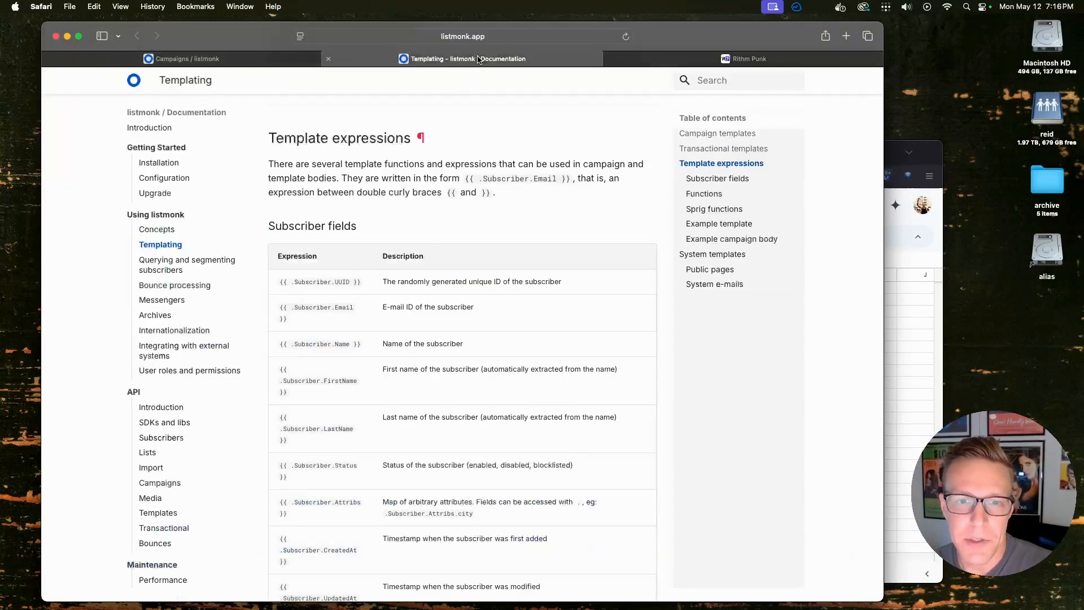
pyautogui.scroll(-5, 331, 465)
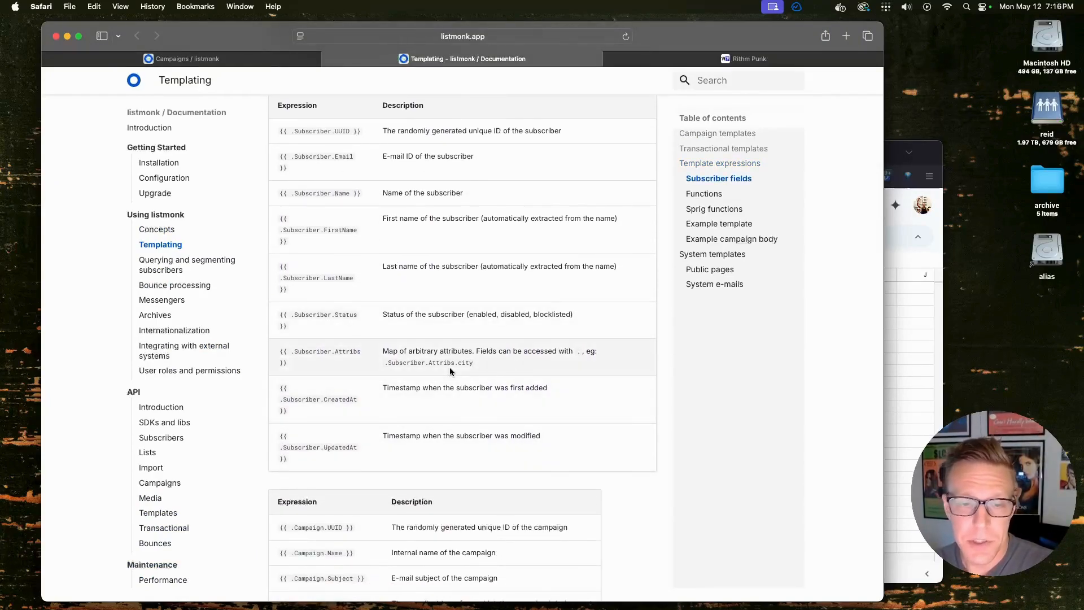
pyautogui.scroll(-1, 449, 367)
pyautogui.scroll(4, 317, 333)
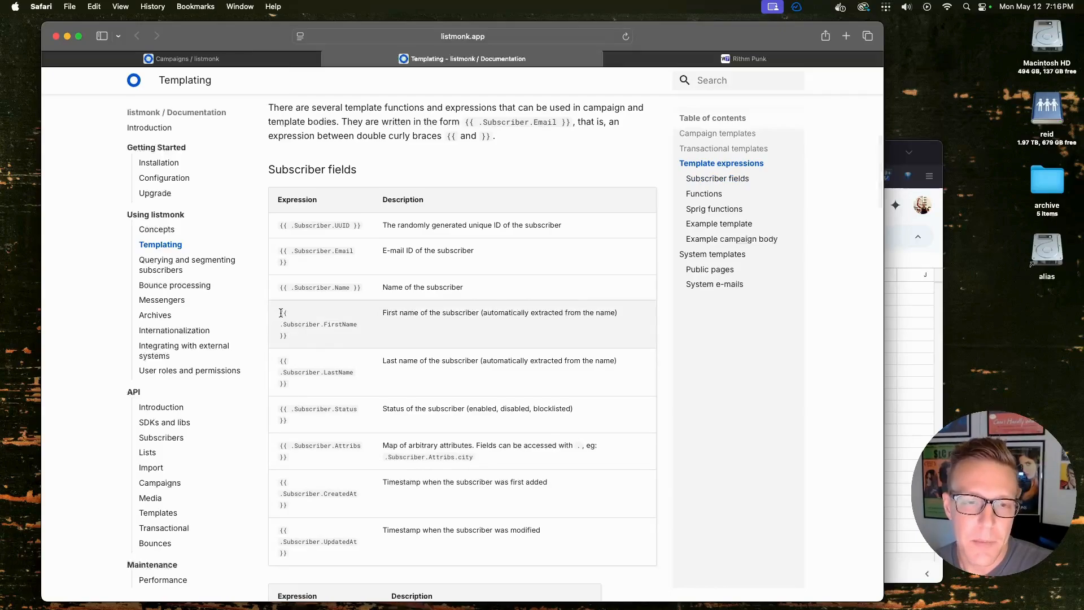
pyautogui.moveTo(281, 313); pyautogui.dragTo(307, 341)
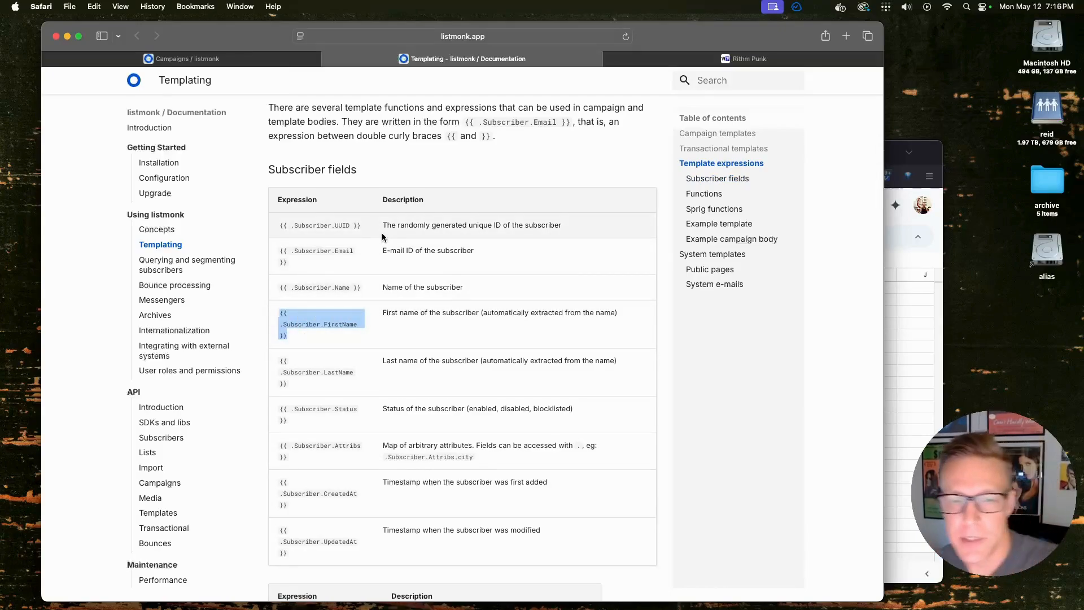
pyautogui.press('super+shift+bracketleft')
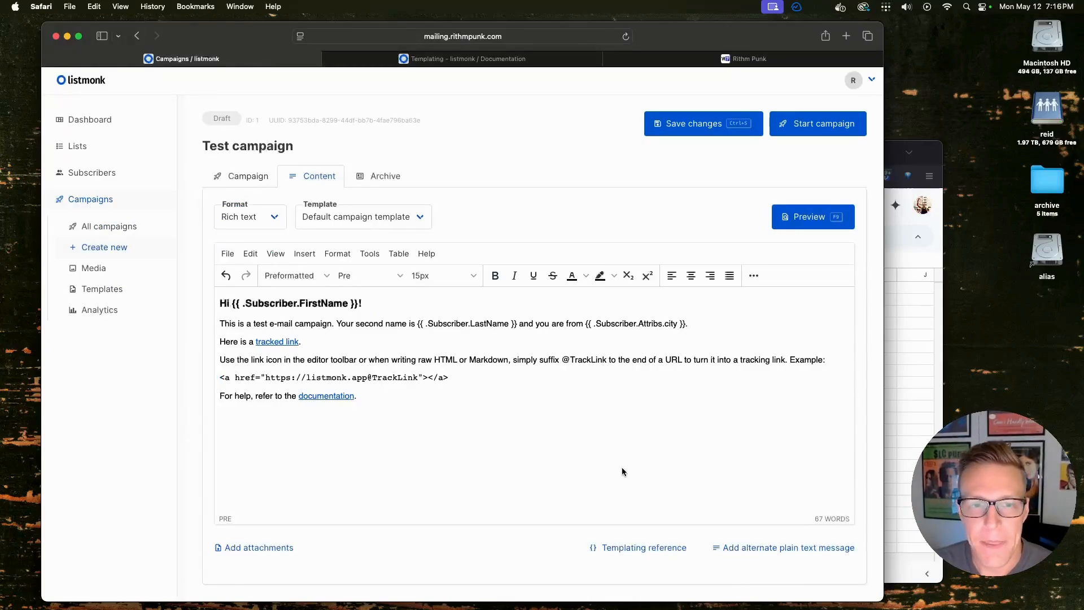
# Preview the Test campaign as rendered for a sample subscriber, then close the preview
pyautogui.press('F9')
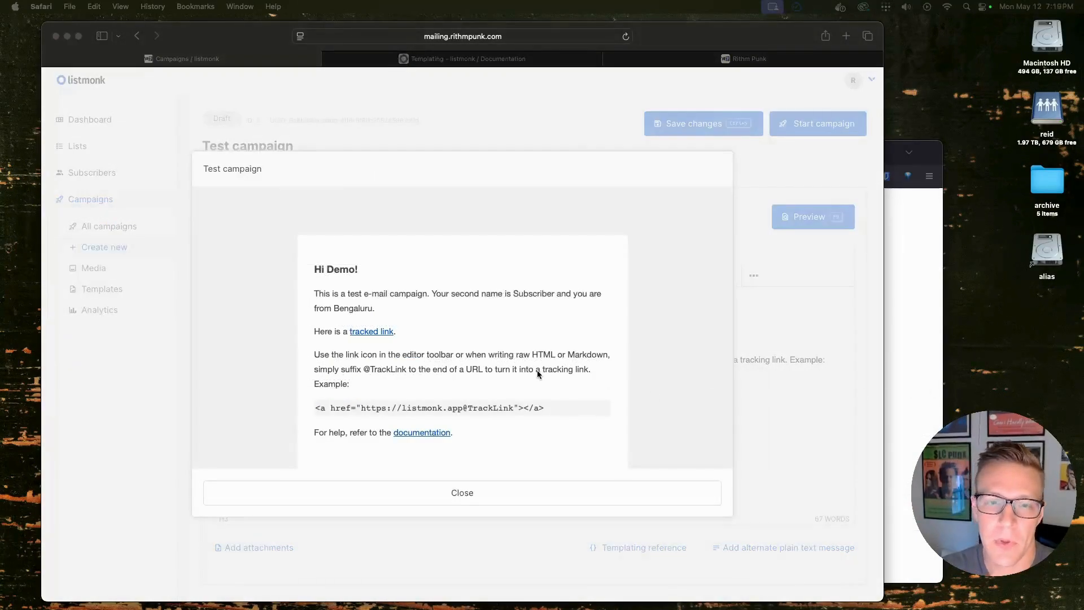
pyautogui.click(480, 492)
pyautogui.click(490, 493)
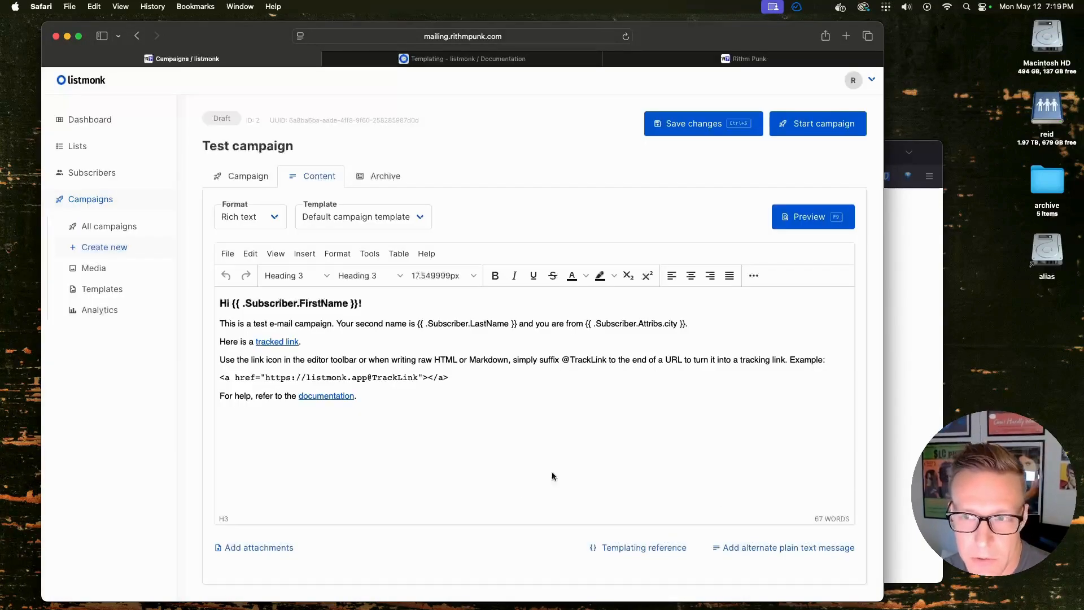
# Start and confirm the Test campaign, finishing with 4 of 4 emails sent and 0 bounces
pyautogui.click(800, 131)
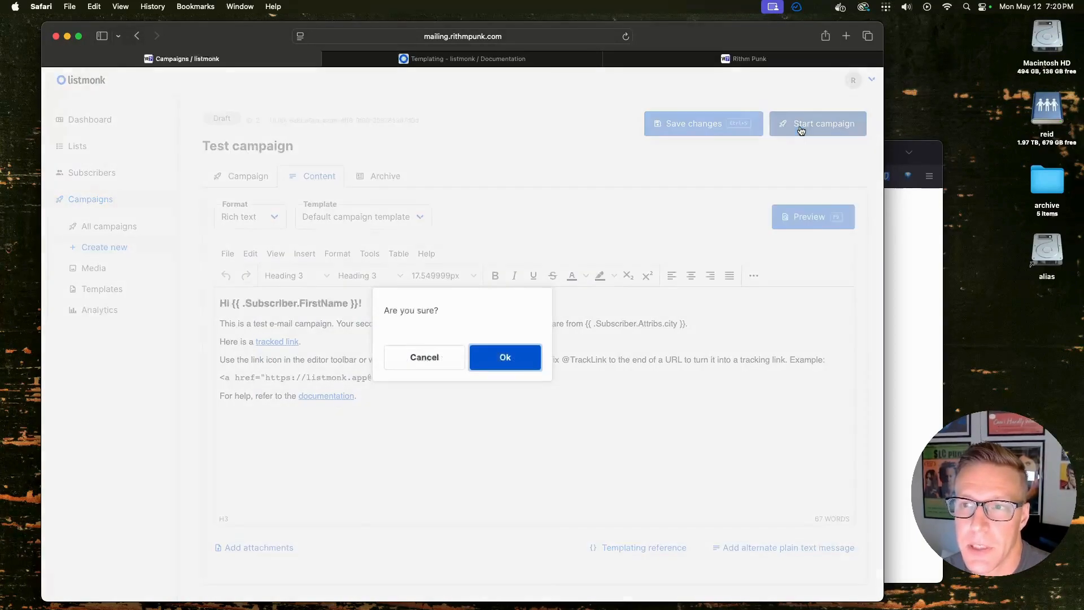
pyautogui.click(511, 357)
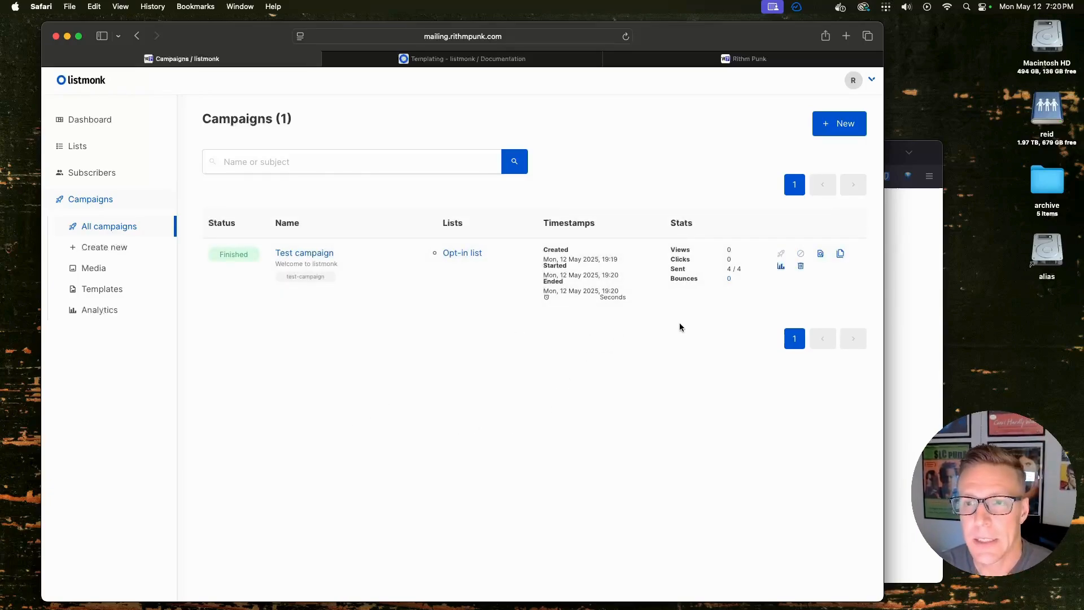
pyautogui.click(910, 380)
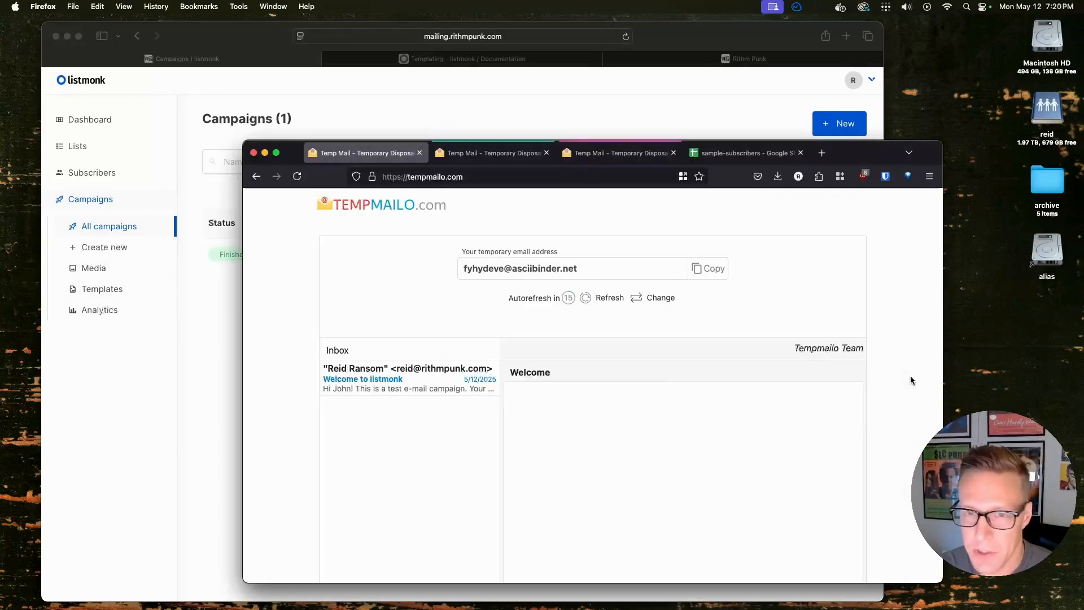
# Read the Welcome to listmonk email in the first and second temporary inboxes
pyautogui.click(427, 377)
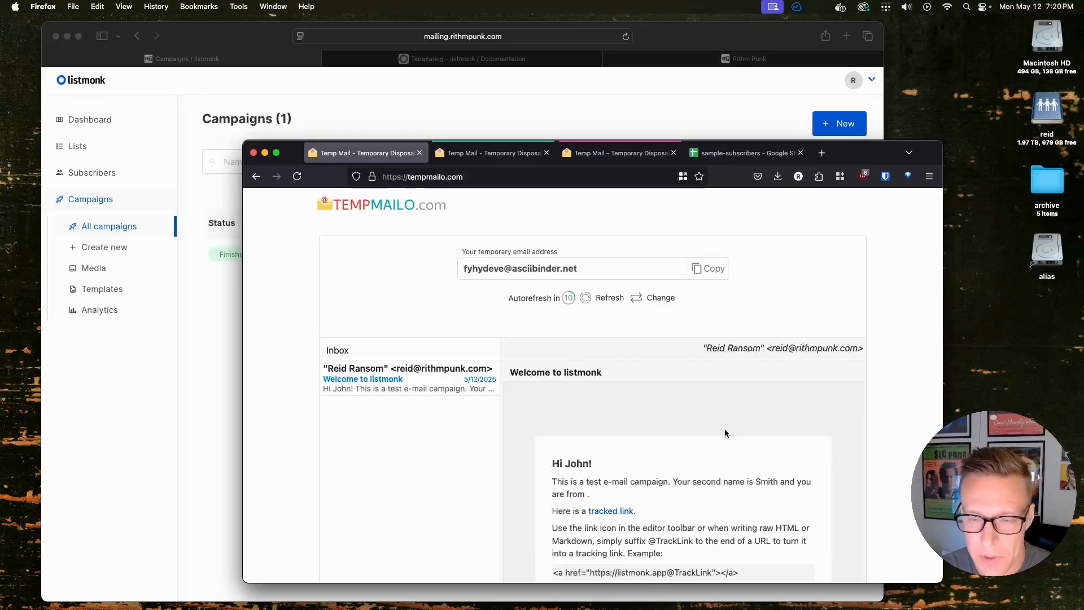
pyautogui.scroll(-1, 724, 430)
pyautogui.scroll(-3, 900, 404)
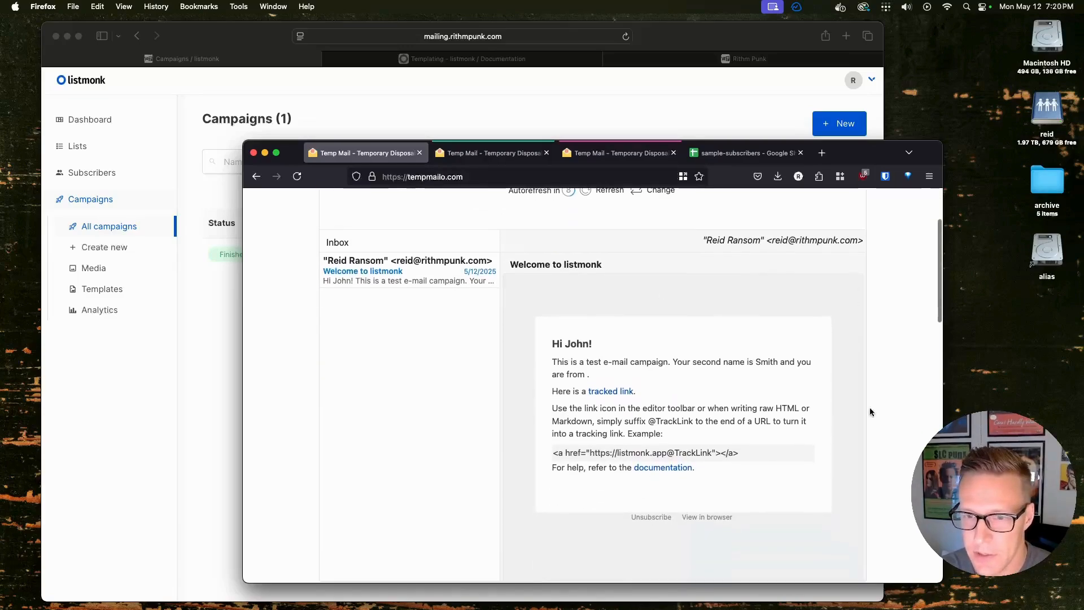
pyautogui.scroll(-2, 744, 405)
pyautogui.scroll(1, 685, 398)
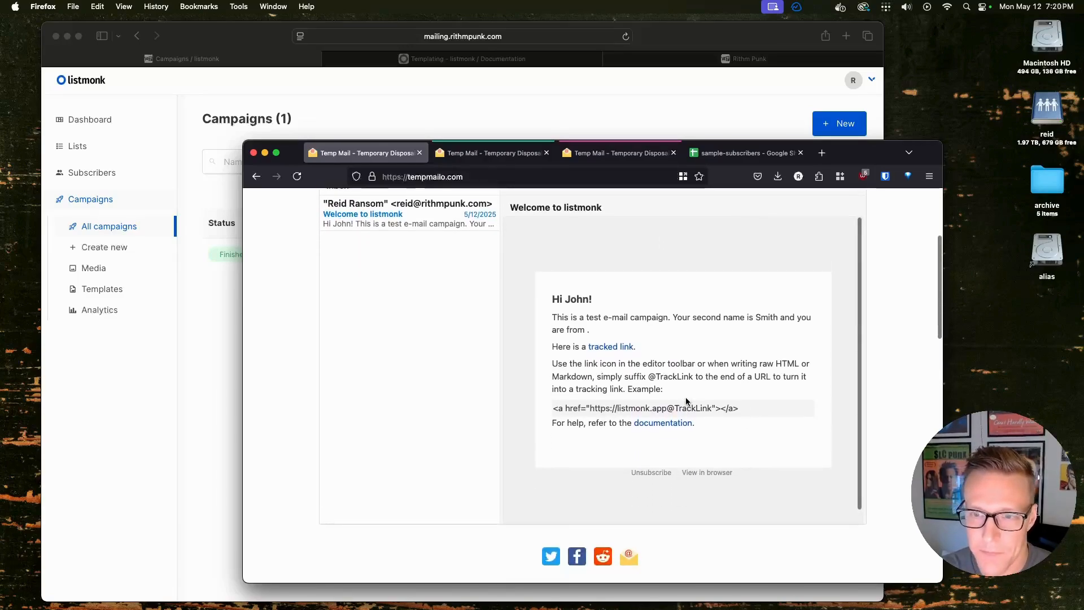
pyautogui.click(493, 153)
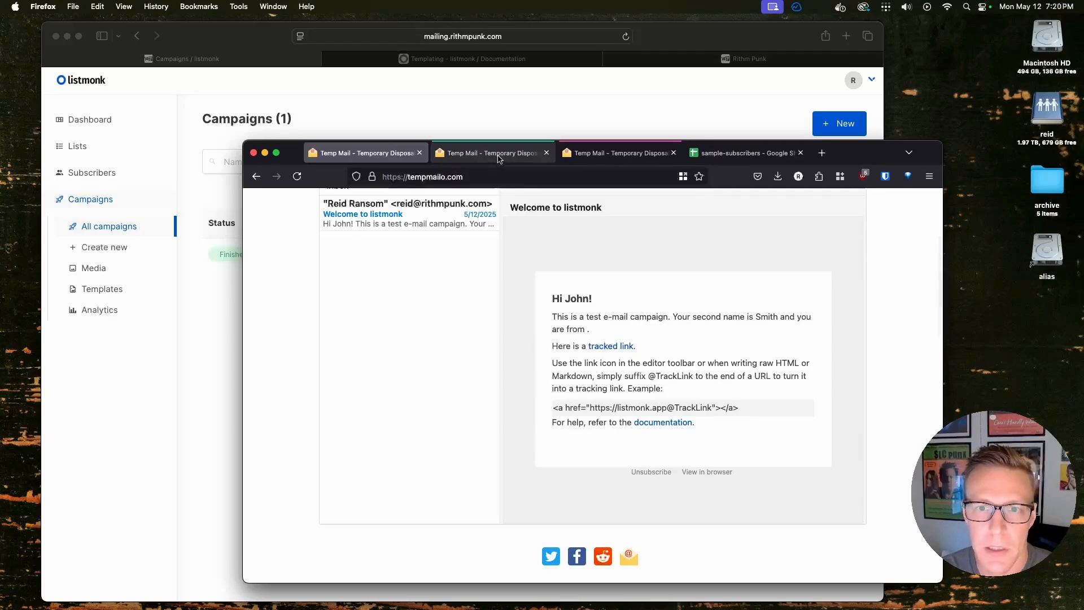
pyautogui.click(415, 382)
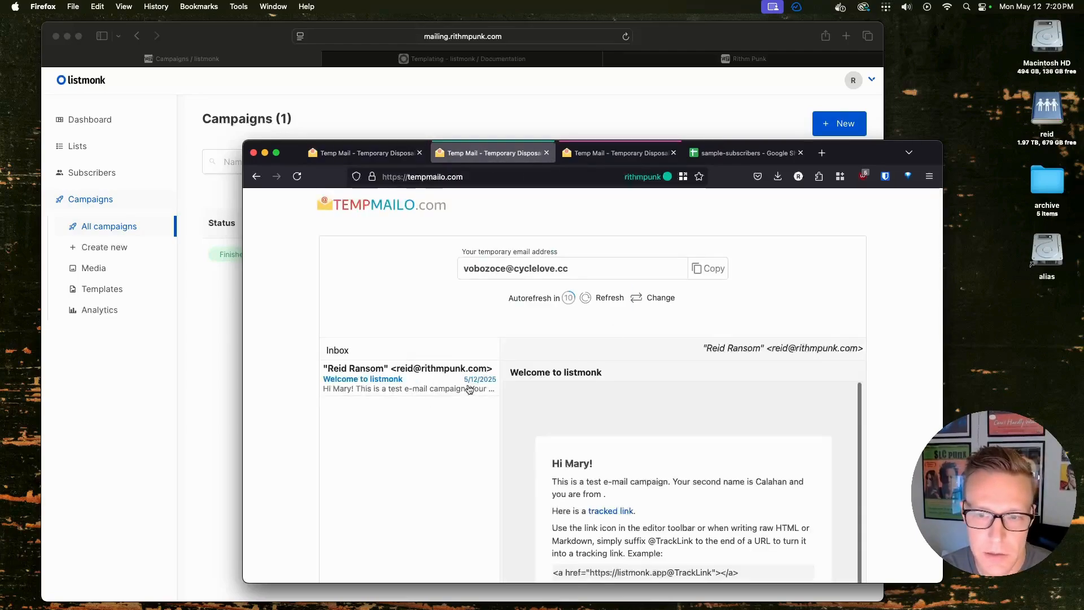
pyautogui.scroll(-1, 719, 446)
pyautogui.scroll(-3, 885, 424)
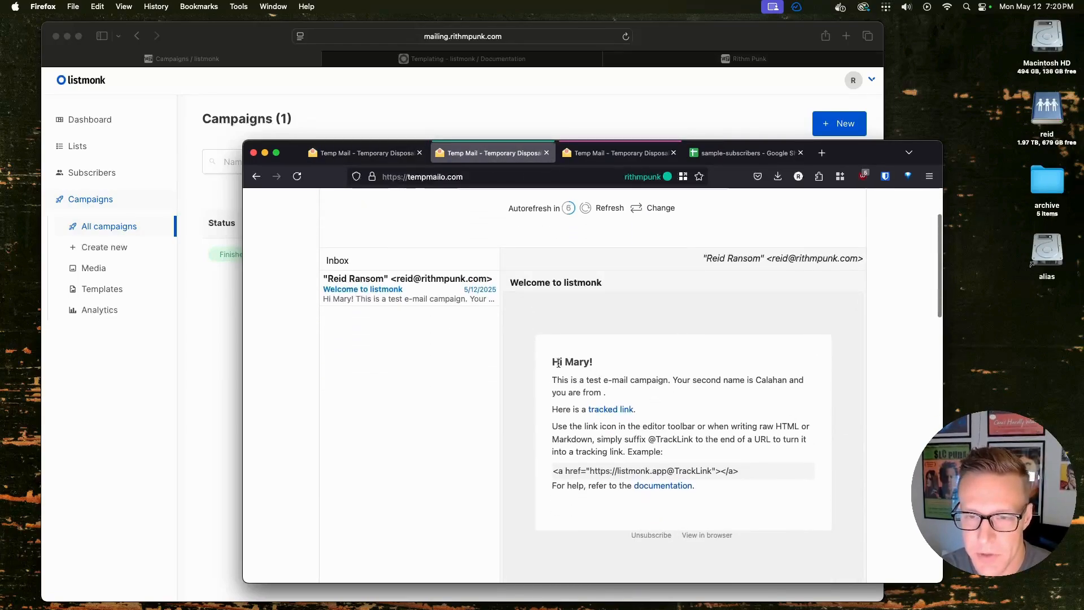
# Reopen the finished Test campaign's content in listmonk to compare its placeholders
pyautogui.click(215, 344)
pyautogui.click(305, 253)
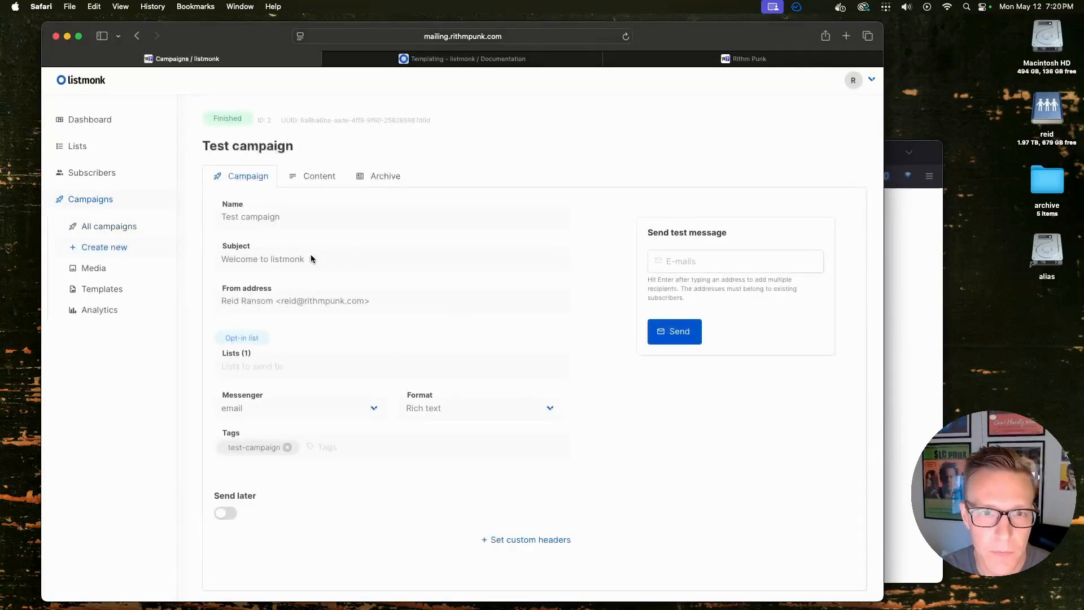
pyautogui.click(316, 176)
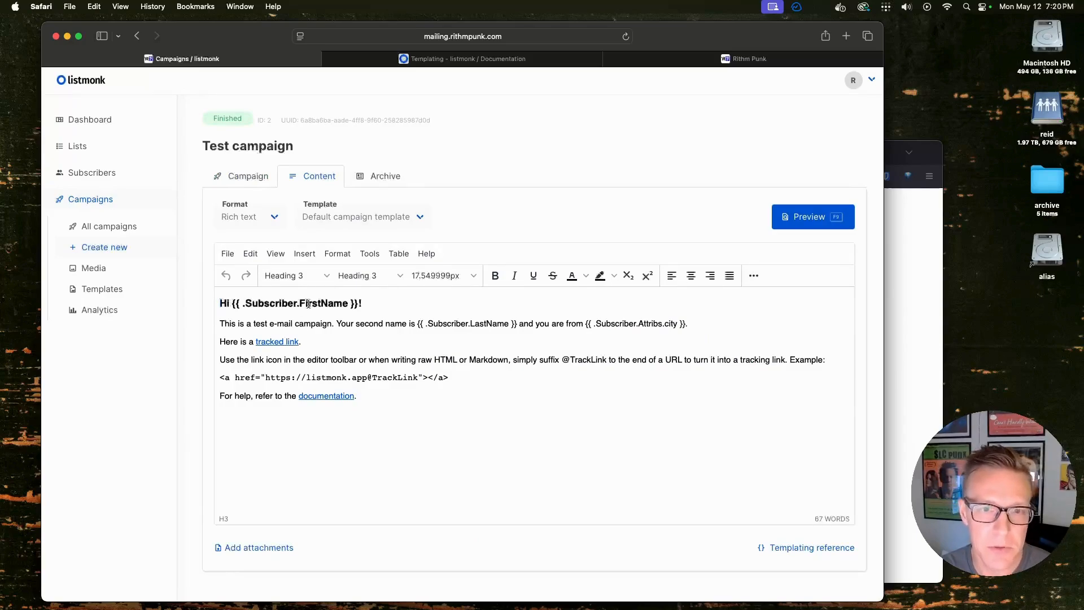
# Highlight the personalized first name in the second inbox, then open the third inbox's campaign email
pyautogui.click(917, 248)
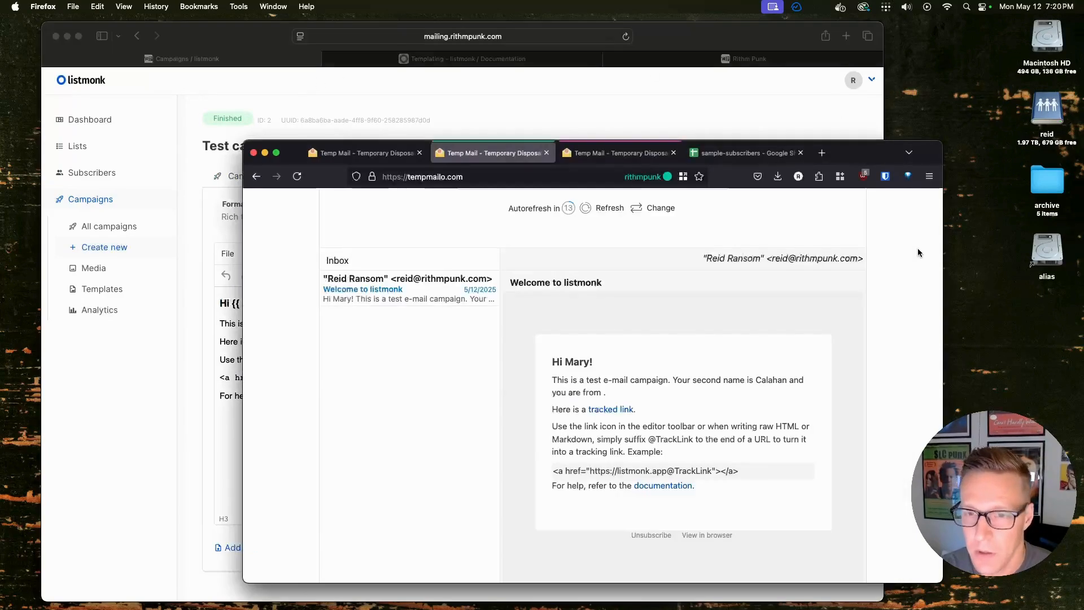
pyautogui.moveTo(572, 361); pyautogui.dragTo(590, 361)
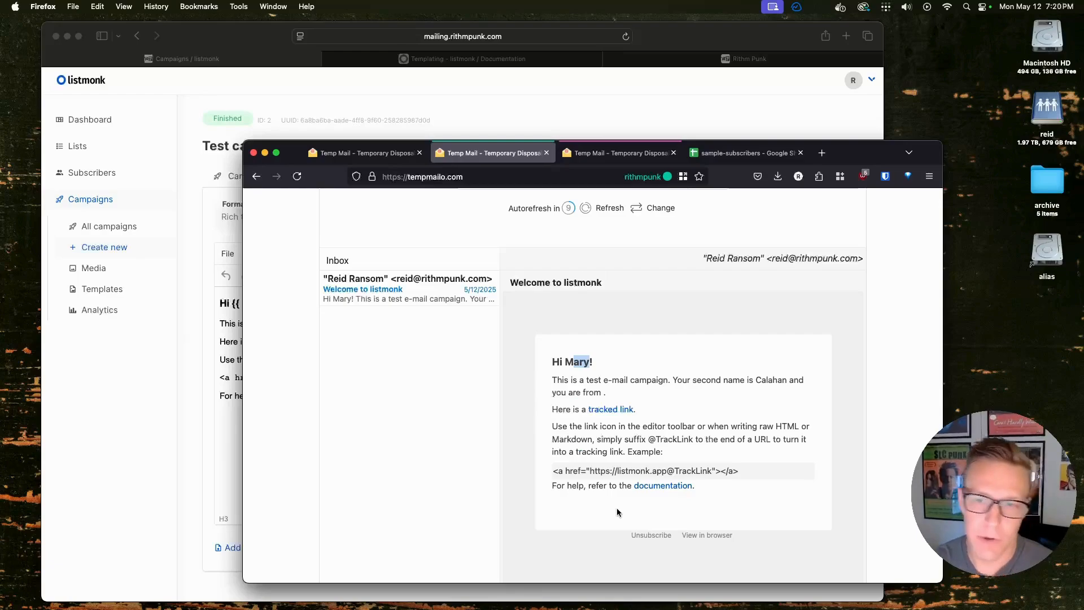
pyautogui.click(619, 156)
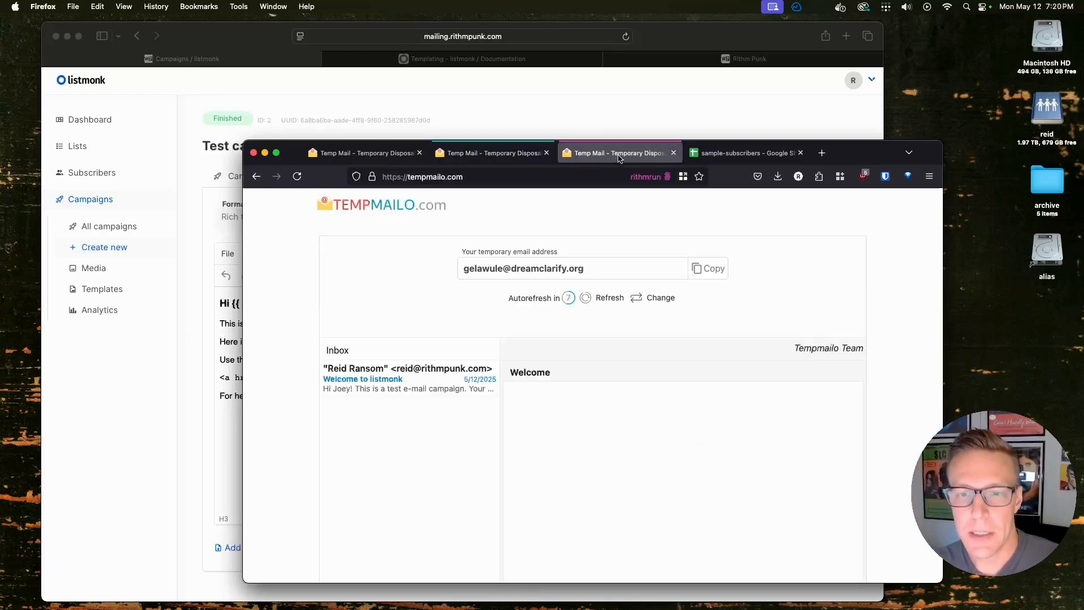
pyautogui.click(432, 377)
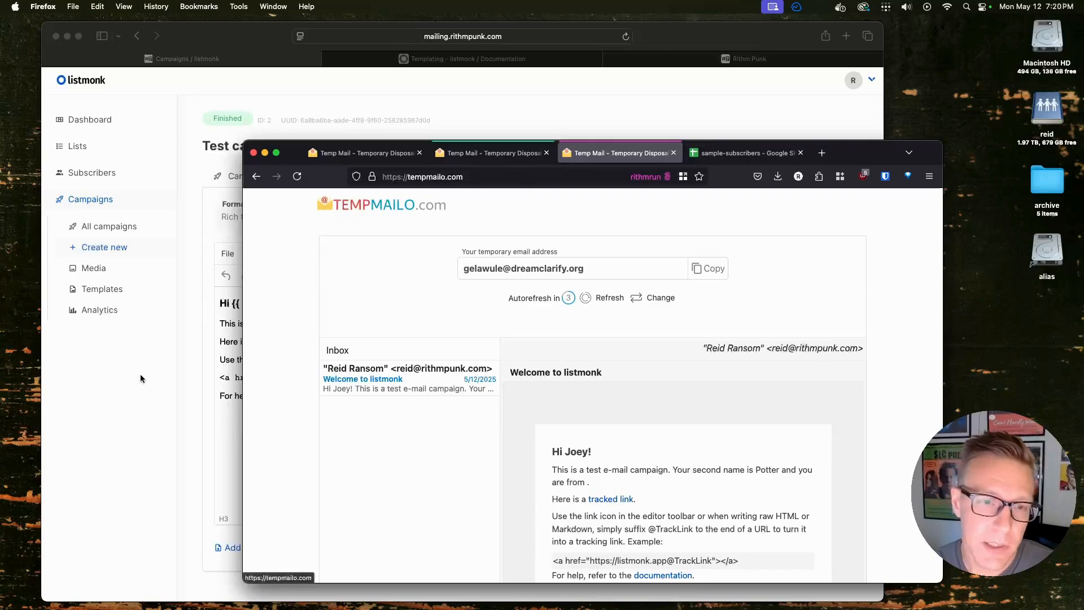
pyautogui.click(189, 426)
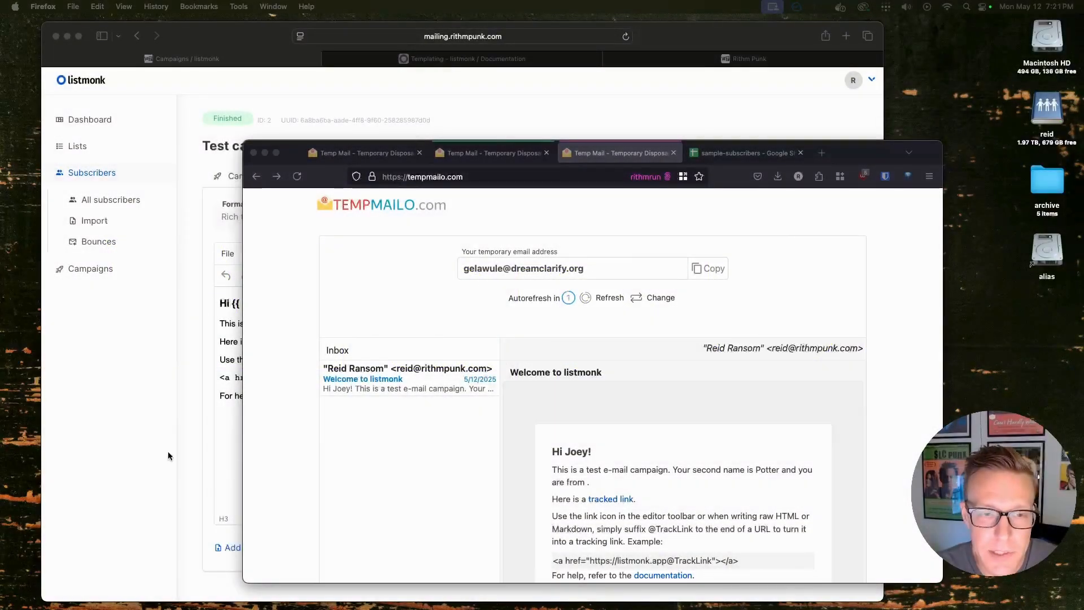
# Bring the finished Test campaign's content editor forward and place the cursor below the body
pyautogui.click(131, 429)
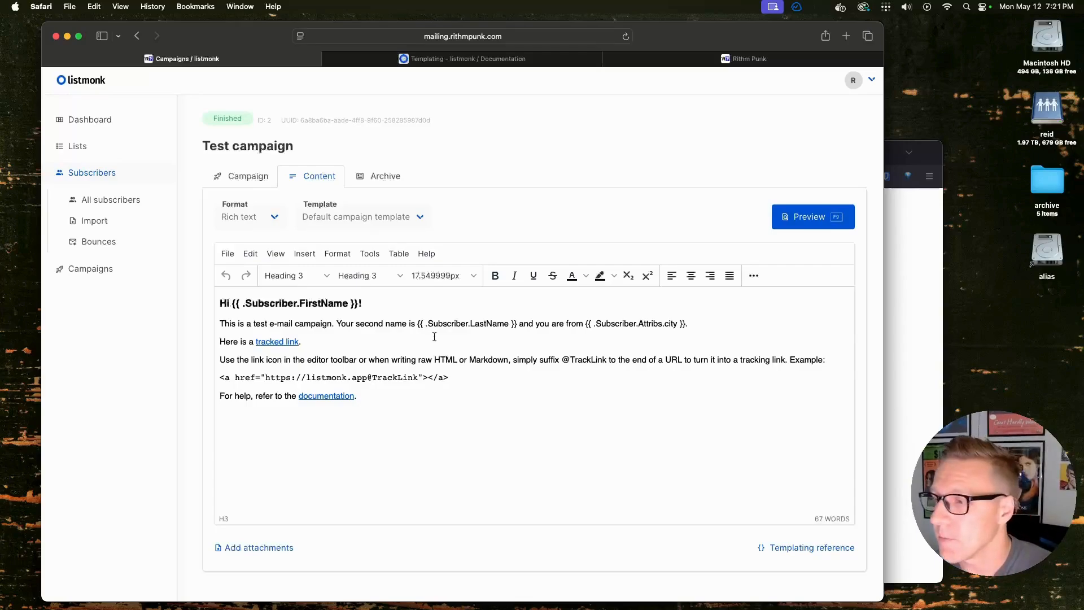
pyautogui.click(564, 469)
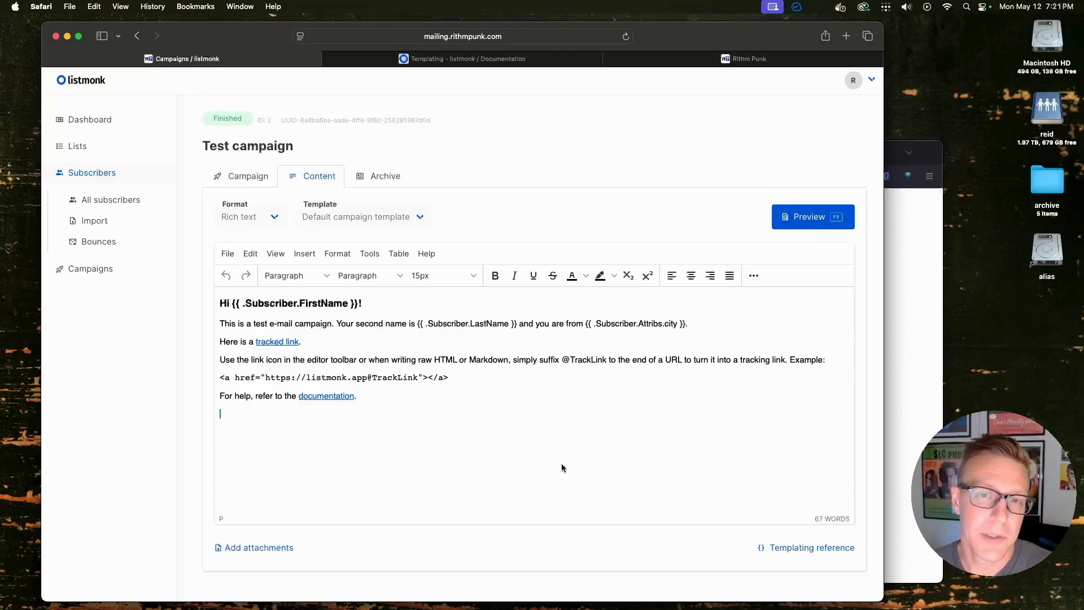